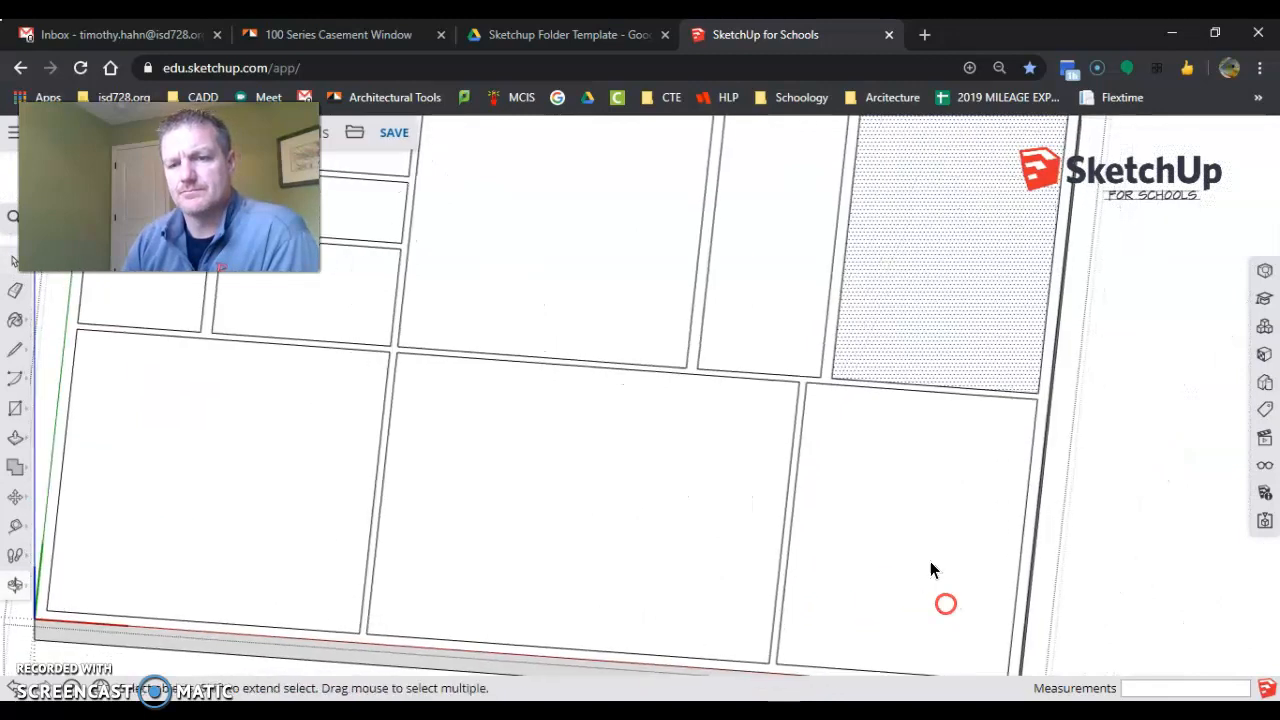
Step: Copy the top edge of the lower-right bedroom down into the room and copy that line again 3.5 inches further down
{"action": "left_click", "coordinate": [905, 439]}
{"action": "scroll", "coordinate": [975, 397], "scroll_direction": "up", "scroll_amount": 3}
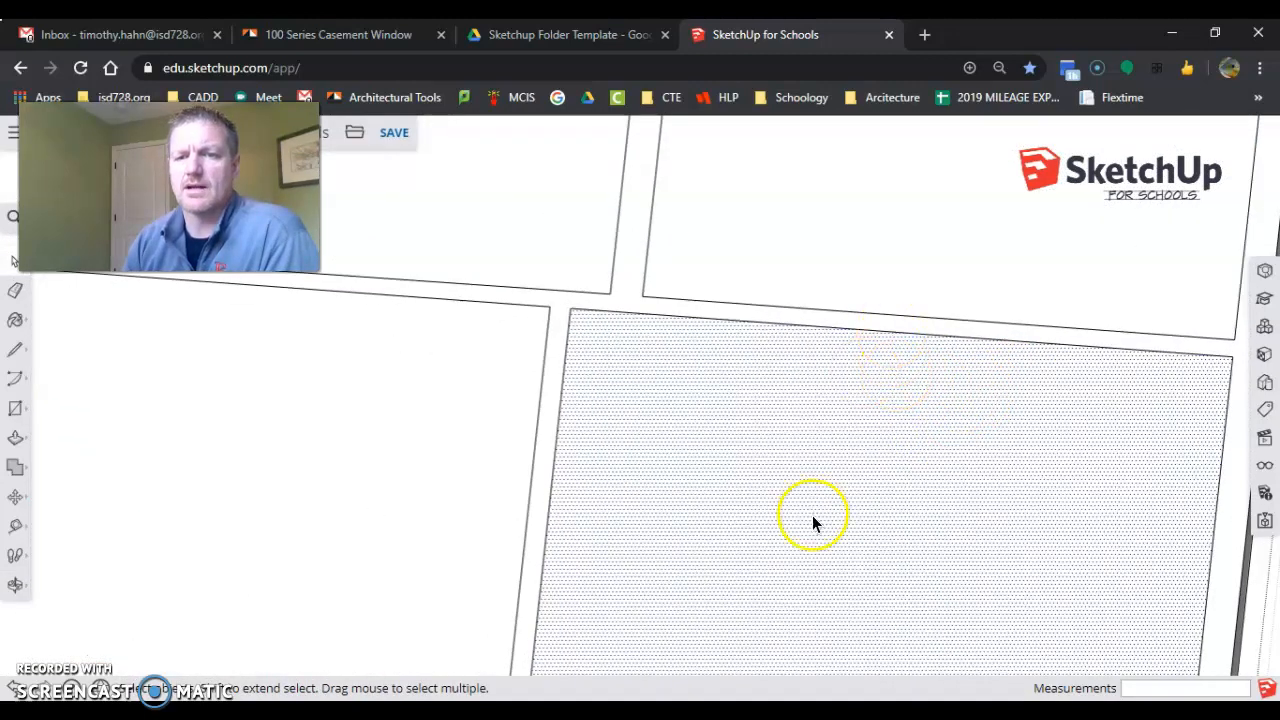
{"action": "scroll", "coordinate": [917, 388], "scroll_direction": "down", "scroll_amount": 3}
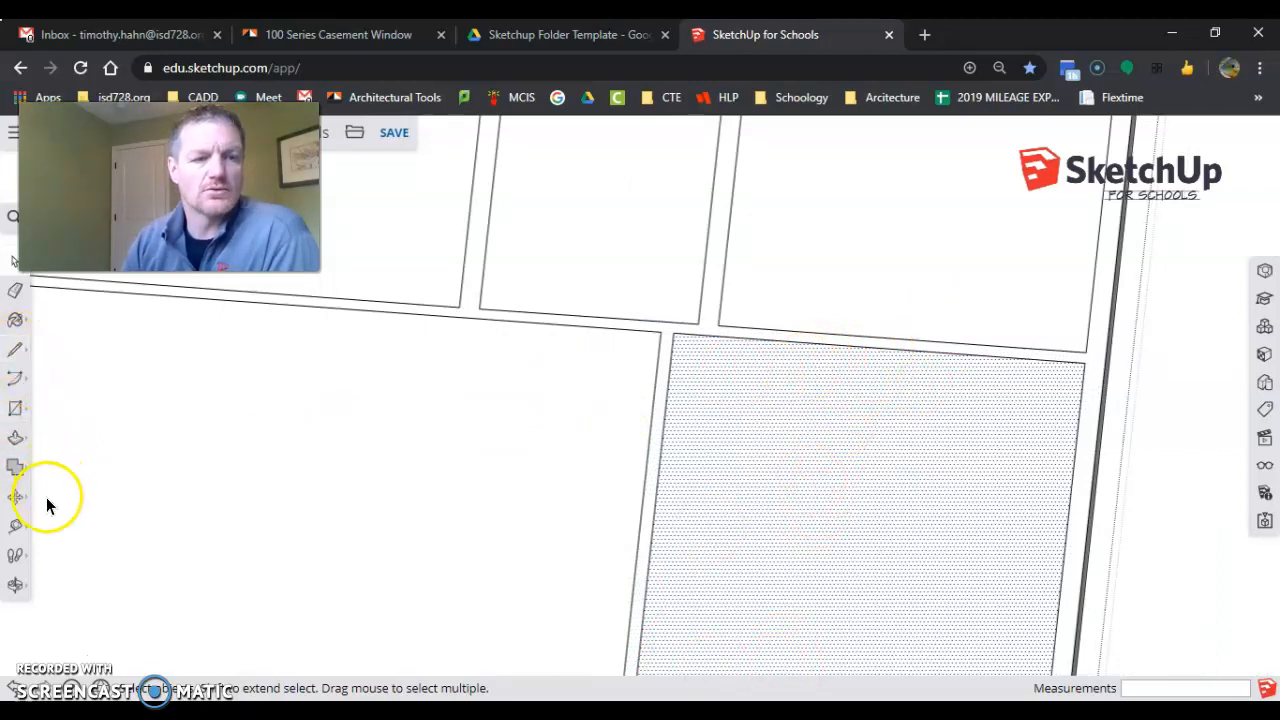
{"action": "left_click", "coordinate": [9, 498]}
{"action": "left_click", "coordinate": [911, 380]}
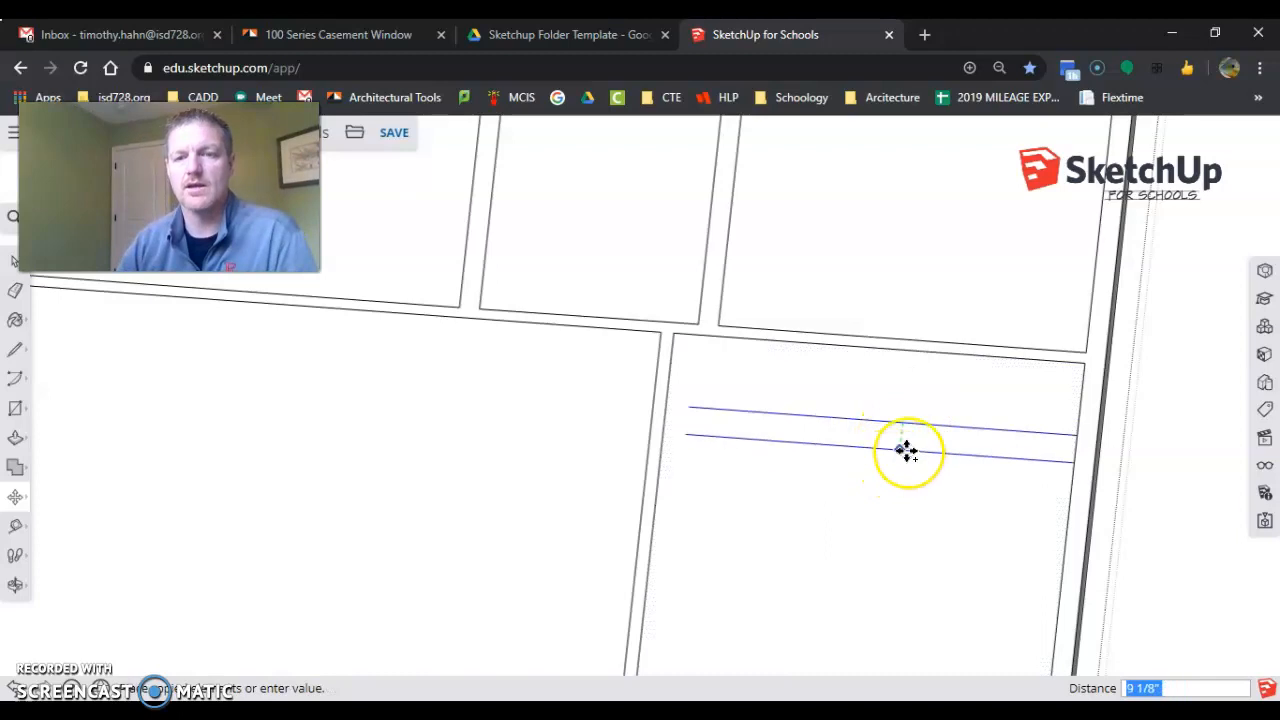
{"action": "type", "text": "3.5"}
{"action": "key", "text": "Return"}
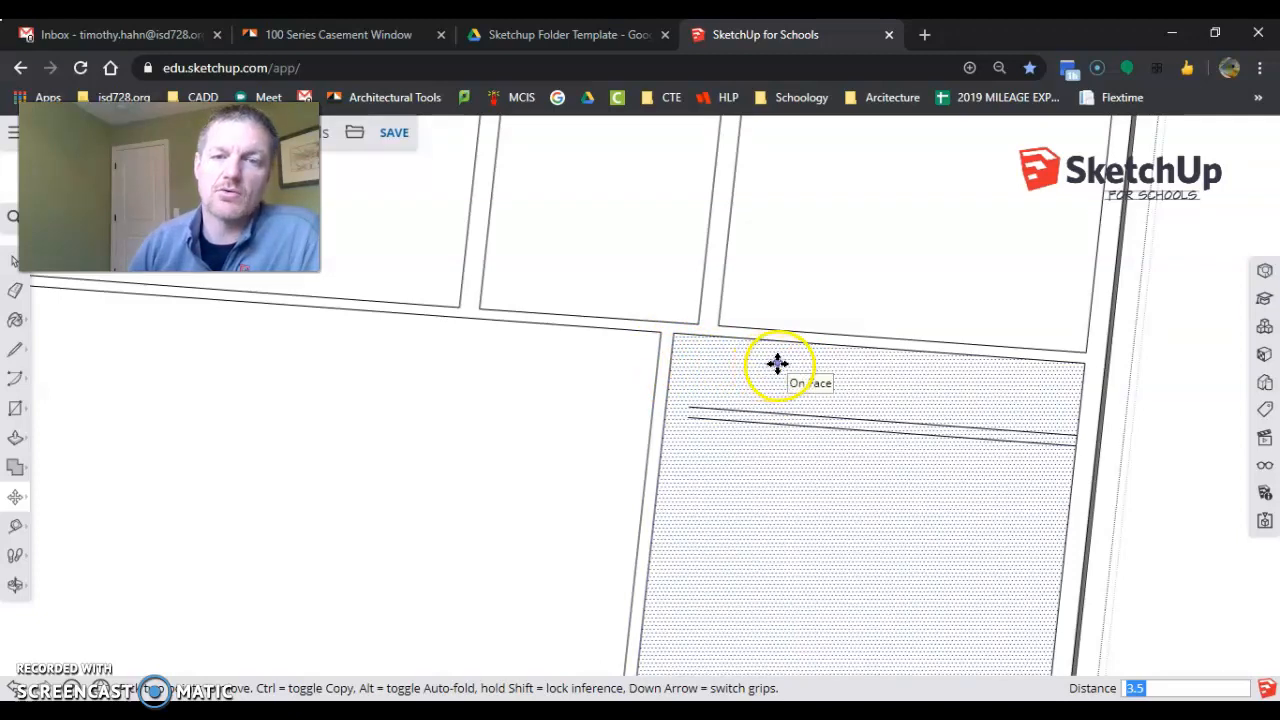
Step: Copy the lower-right bedroom's left edge 3'4" into the room, and copy that line another 3.5 inches in the same direction
{"action": "left_click", "coordinate": [672, 372]}
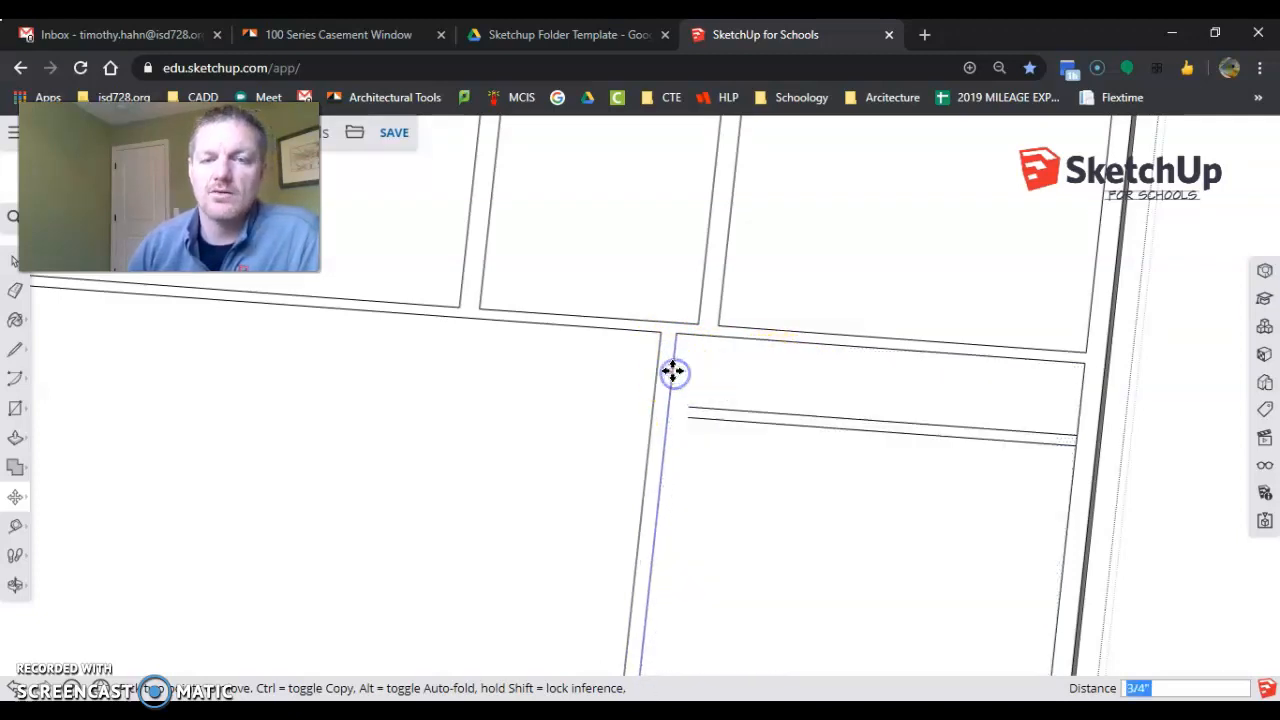
{"action": "left_click", "coordinate": [771, 374]}
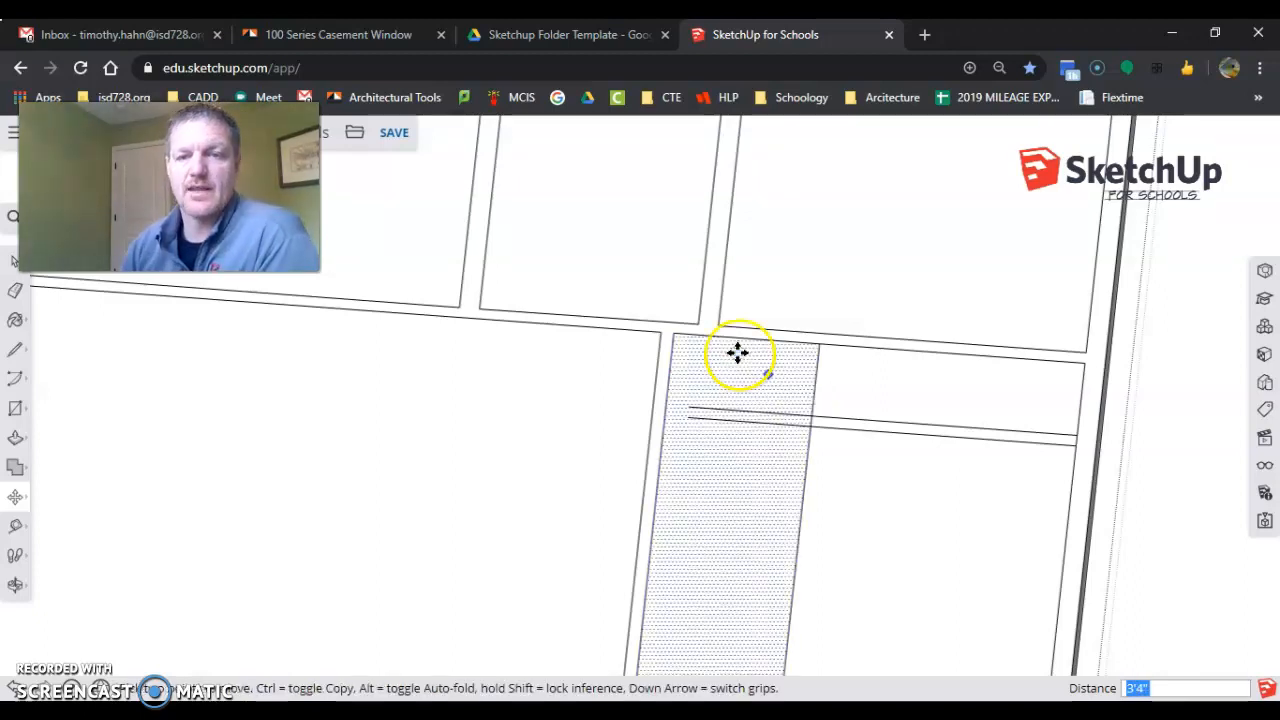
{"action": "left_click", "coordinate": [812, 386]}
{"action": "left_click_drag", "start_coordinate": [812, 386], "coordinate": [835, 382]}
{"action": "type", "text": "3.5"}
{"action": "key", "text": "Return"}
Step: Erase the excess line segments around the crossing so that only the L-shaped closet wall remains in the lower-right bedroom
{"action": "scroll", "coordinate": [827, 443], "scroll_direction": "up", "scroll_amount": 3}
{"action": "left_click", "coordinate": [12, 290]}
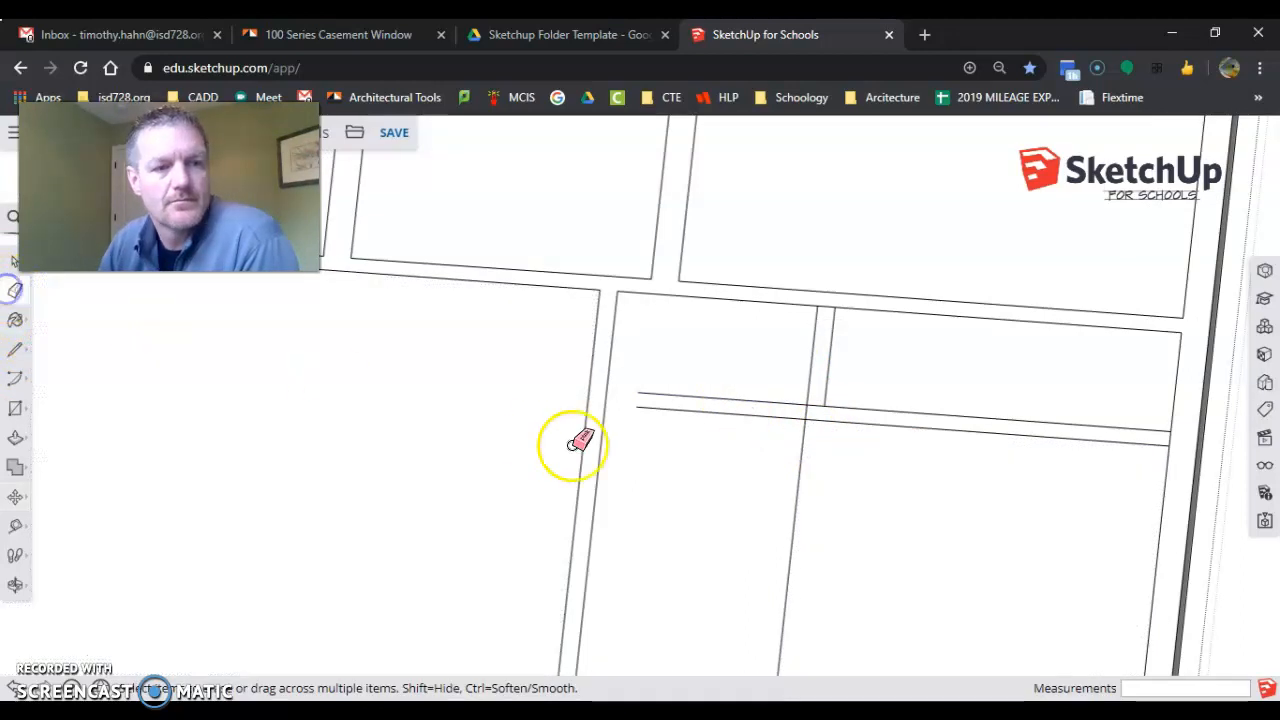
{"action": "left_click", "coordinate": [746, 396]}
{"action": "left_click", "coordinate": [749, 410]}
{"action": "left_click", "coordinate": [810, 452]}
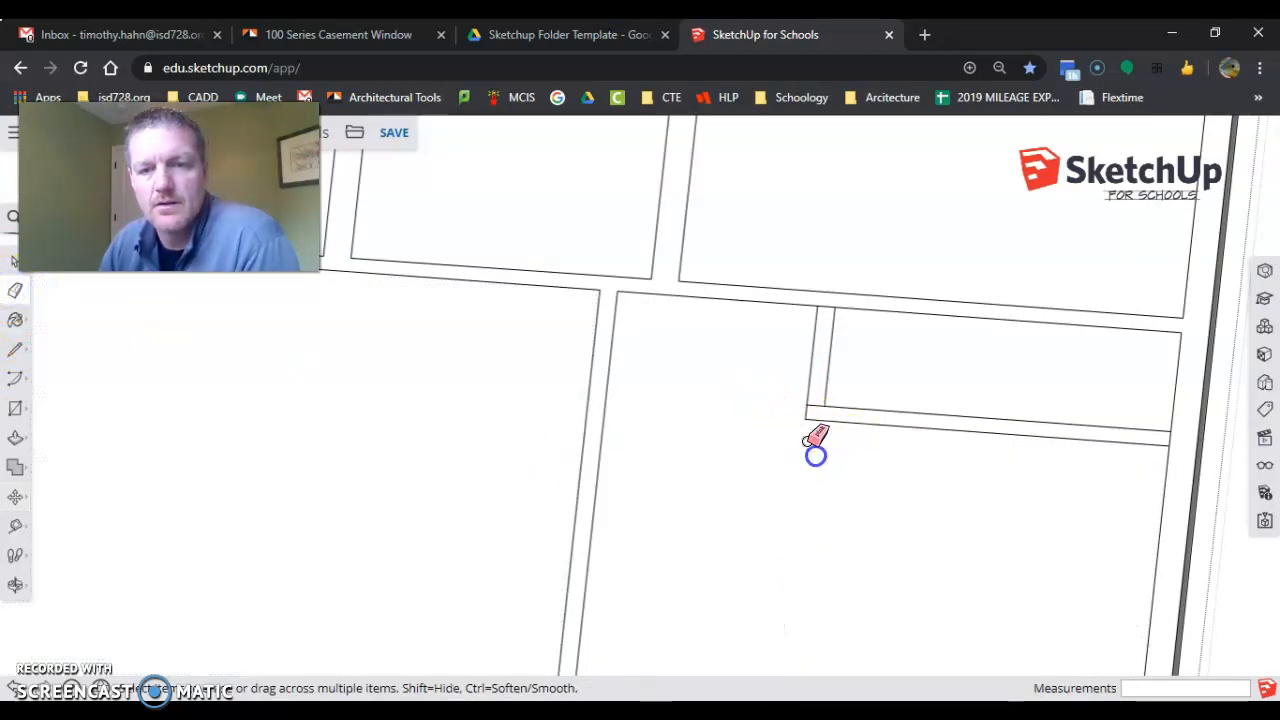
{"action": "left_click", "coordinate": [813, 405]}
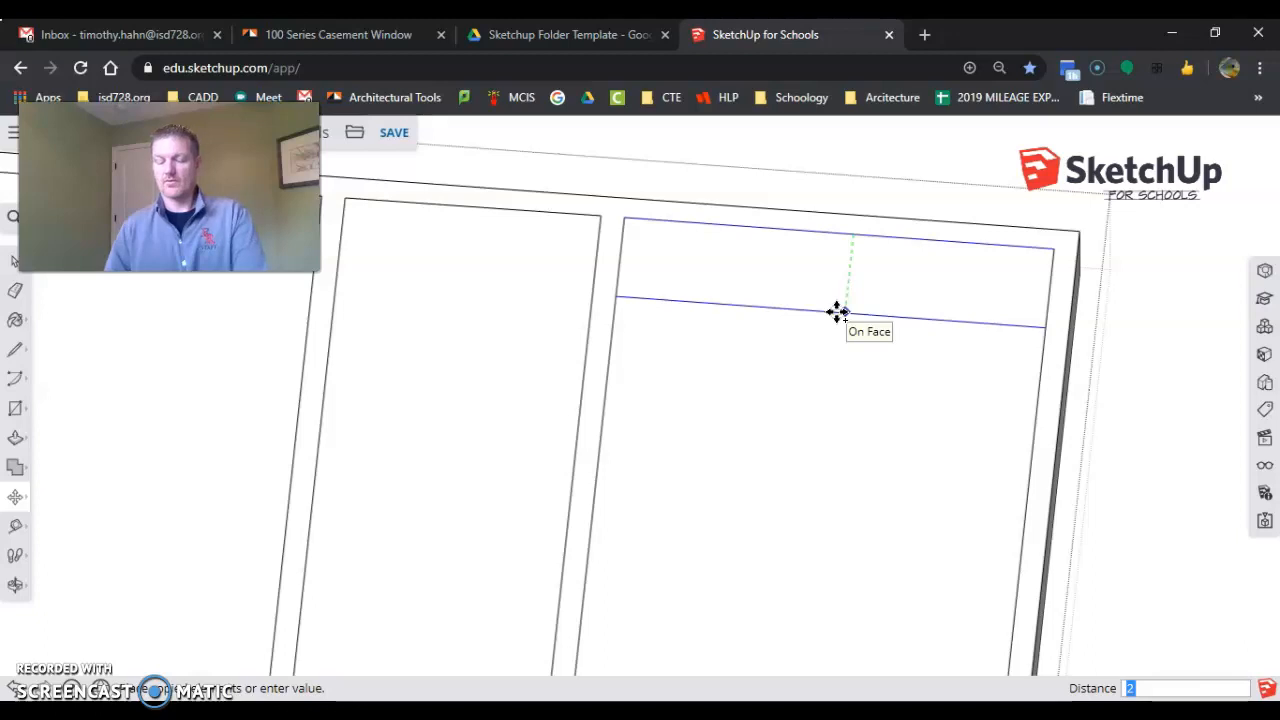
Step: Add a 3.5-inch-thick closet wall across the upper-right bedroom, 2' below its top edge, and erase the segments closing its ends
{"action": "key", "text": "Return"}
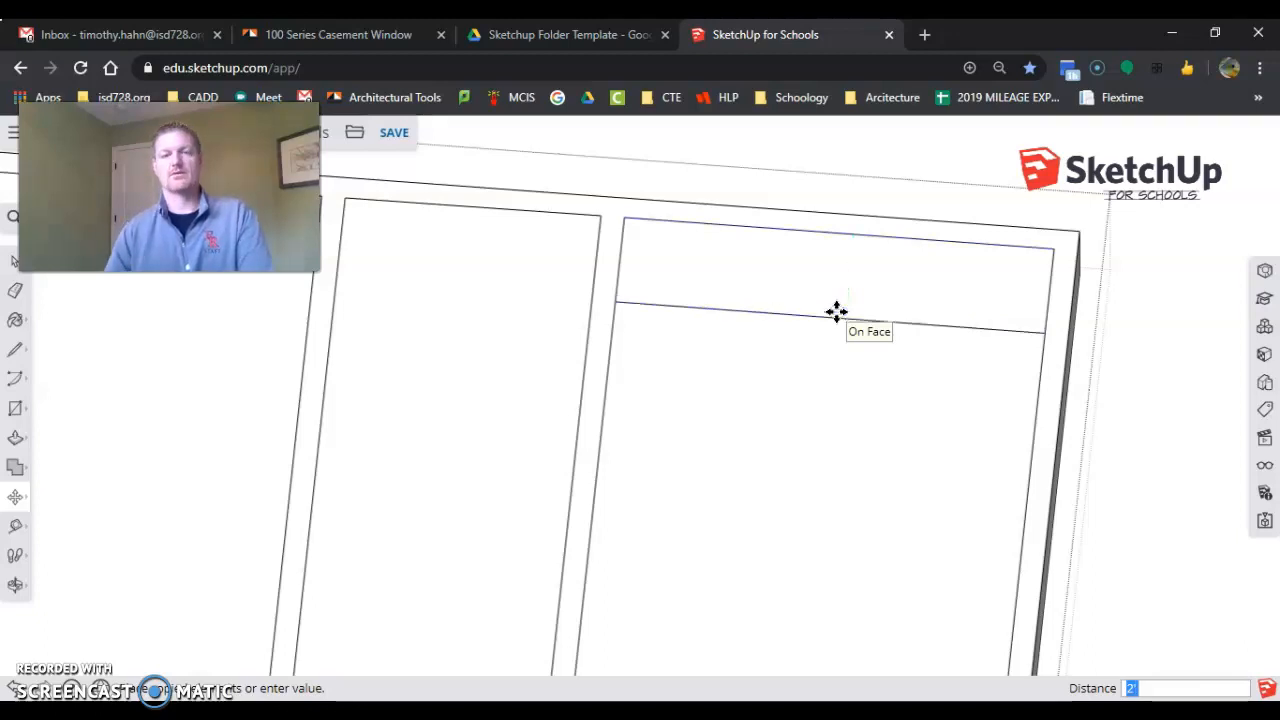
{"action": "left_click", "coordinate": [838, 321]}
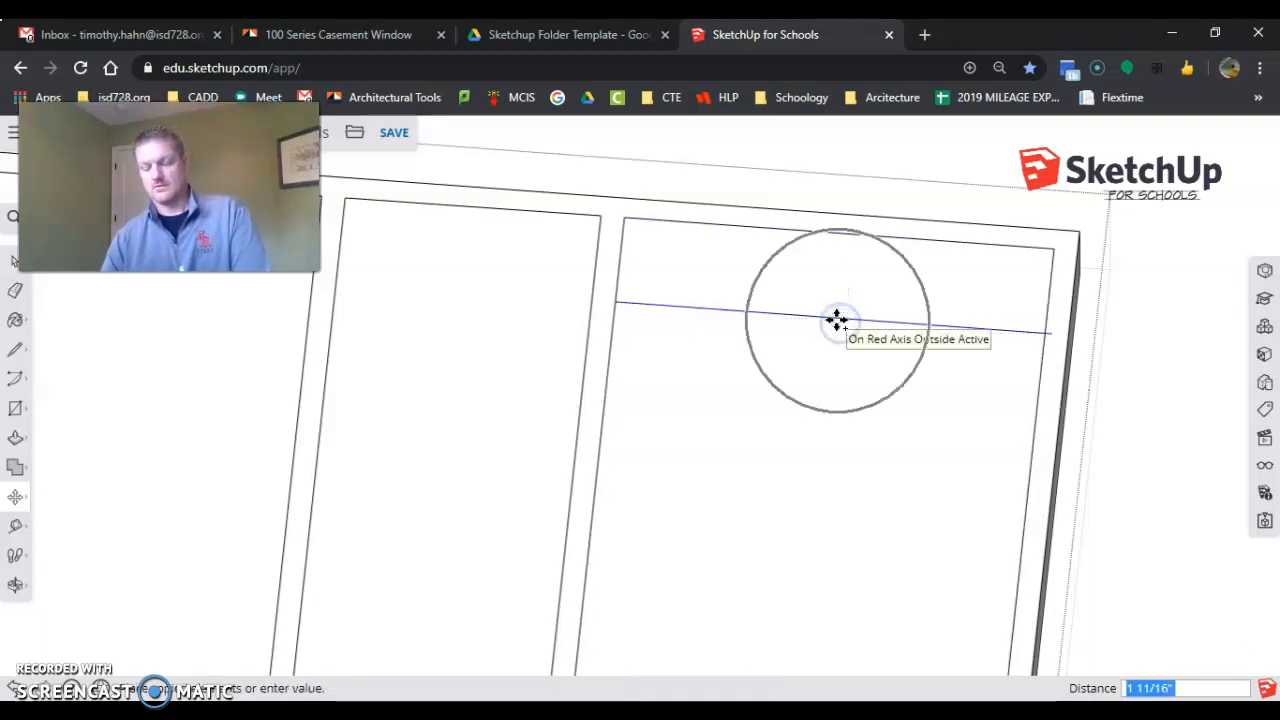
{"action": "left_click", "coordinate": [825, 348]}
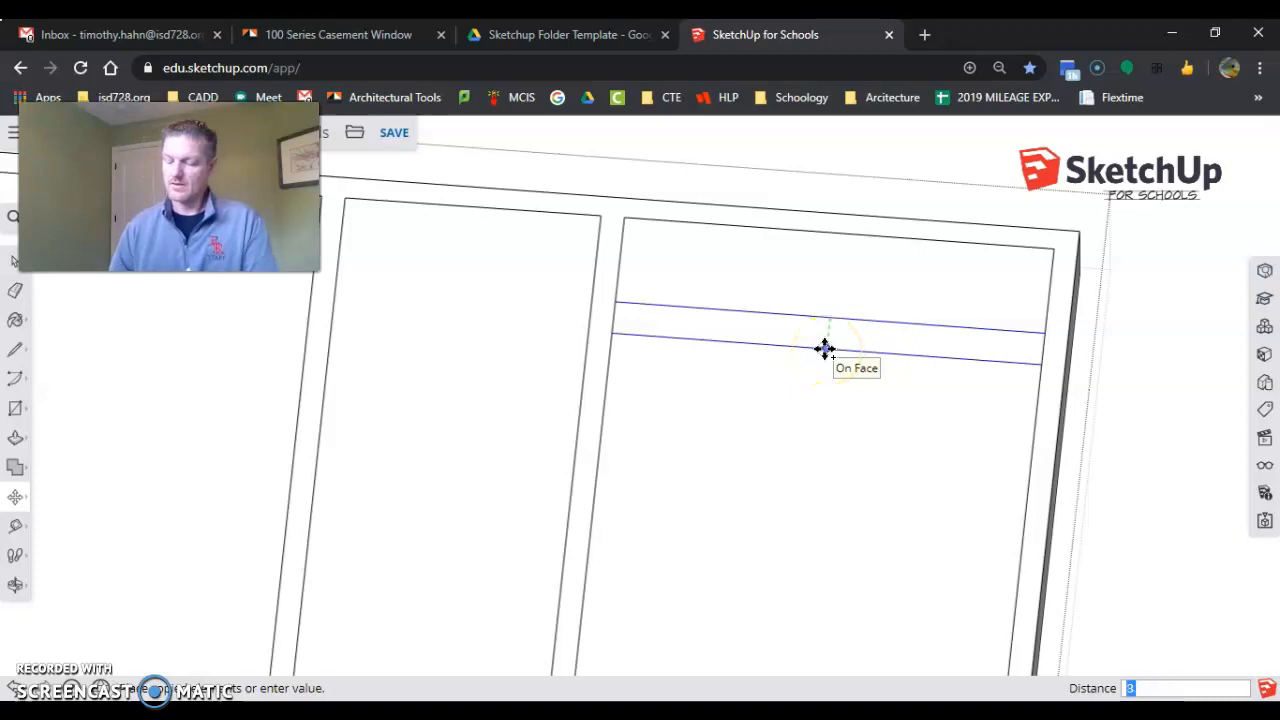
{"action": "key", "text": "Return"}
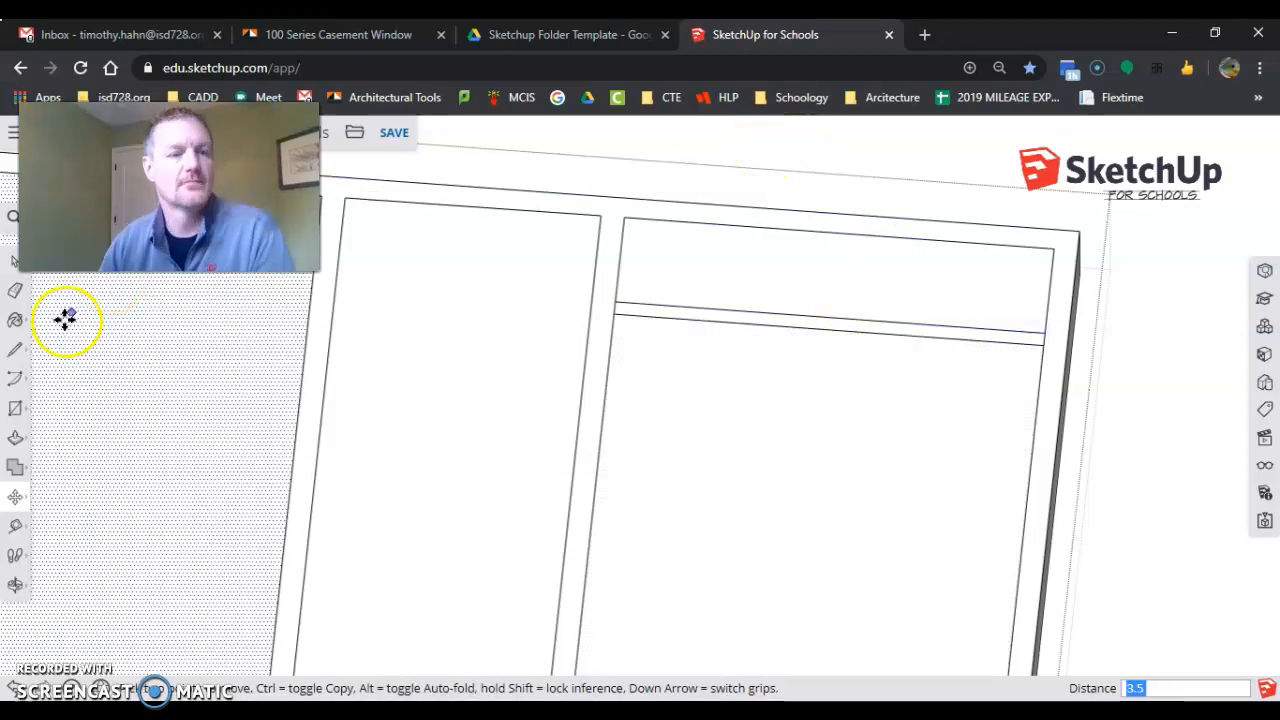
{"action": "left_click", "coordinate": [15, 290]}
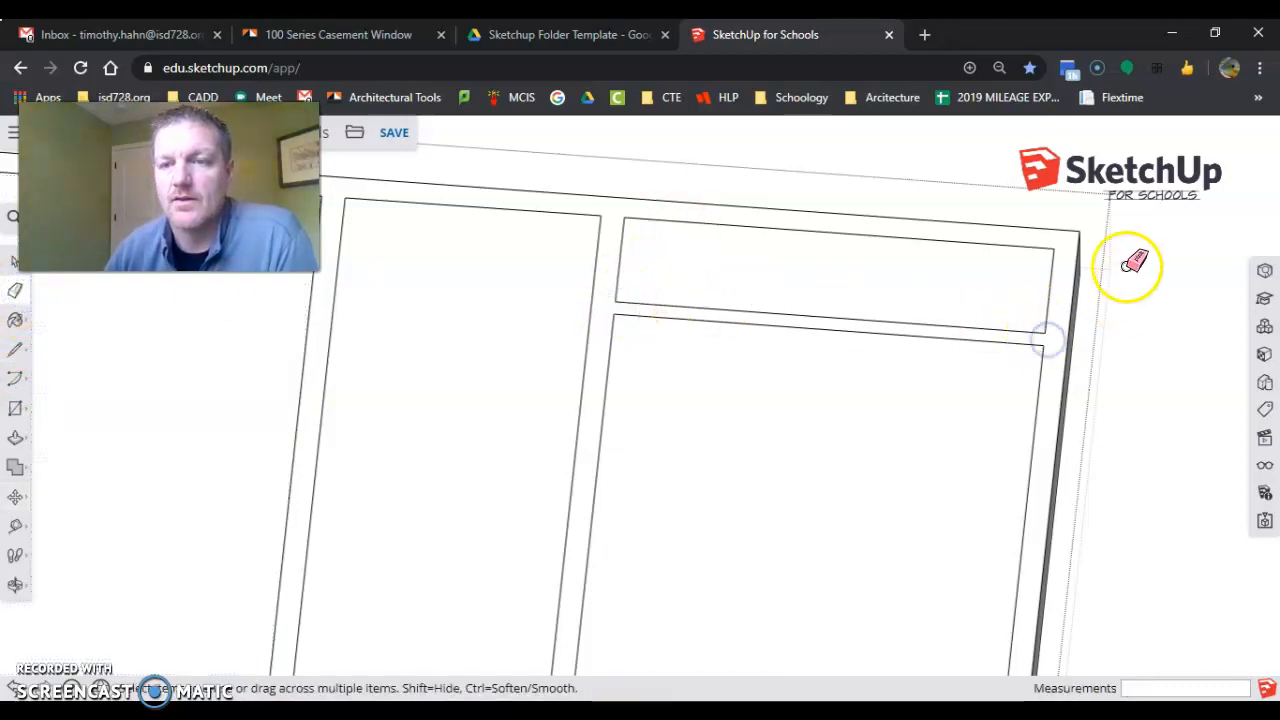
{"action": "left_click_drag", "start_coordinate": [240, 150], "coordinate": [221, 67]}
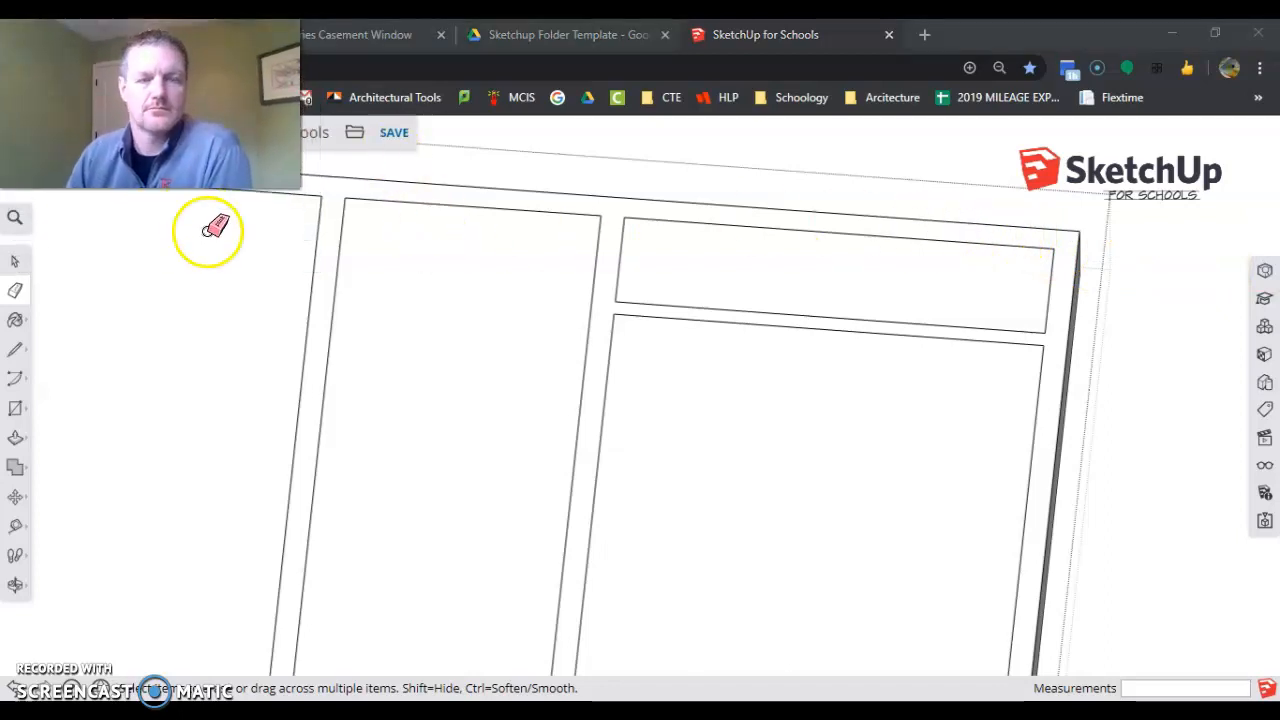
{"action": "scroll", "coordinate": [877, 151], "scroll_direction": "down", "scroll_amount": 3}
{"action": "scroll", "coordinate": [569, 517], "scroll_direction": "up", "scroll_amount": 3}
{"action": "scroll", "coordinate": [511, 560], "scroll_direction": "down", "scroll_amount": 2}
{"action": "scroll", "coordinate": [518, 484], "scroll_direction": "up", "scroll_amount": 4}
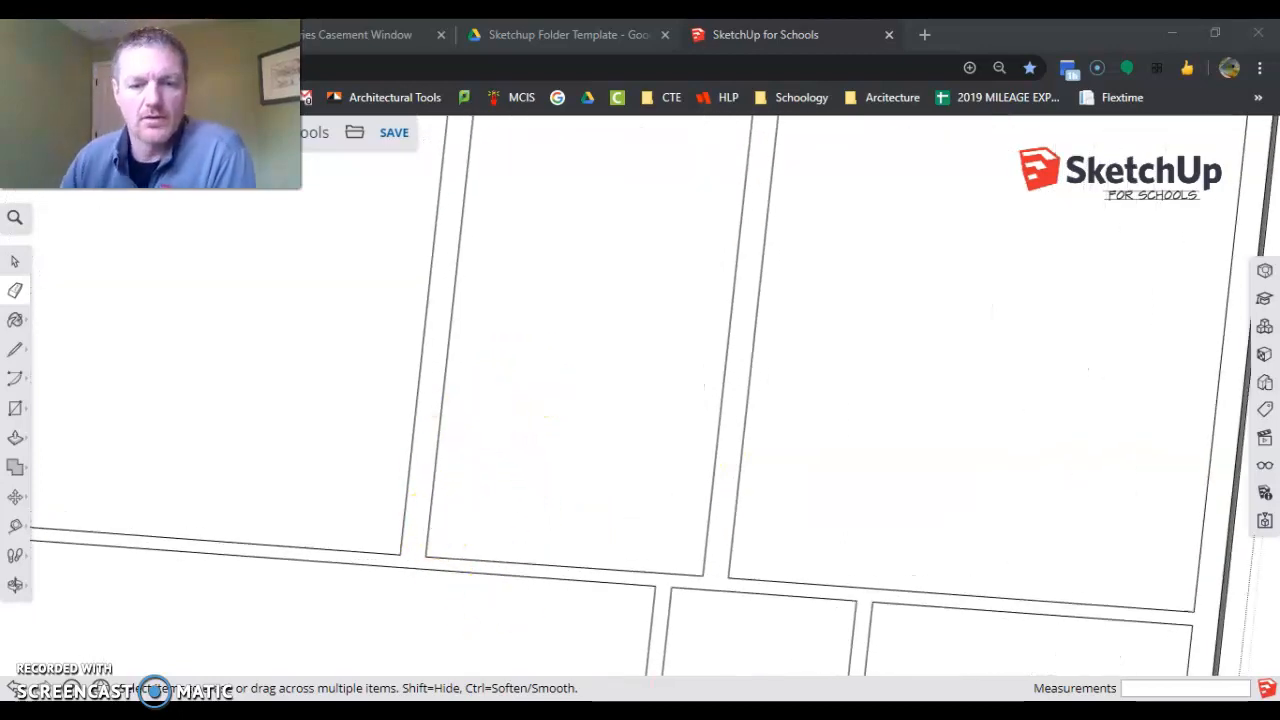
{"action": "key", "text": "alt+Tab"}
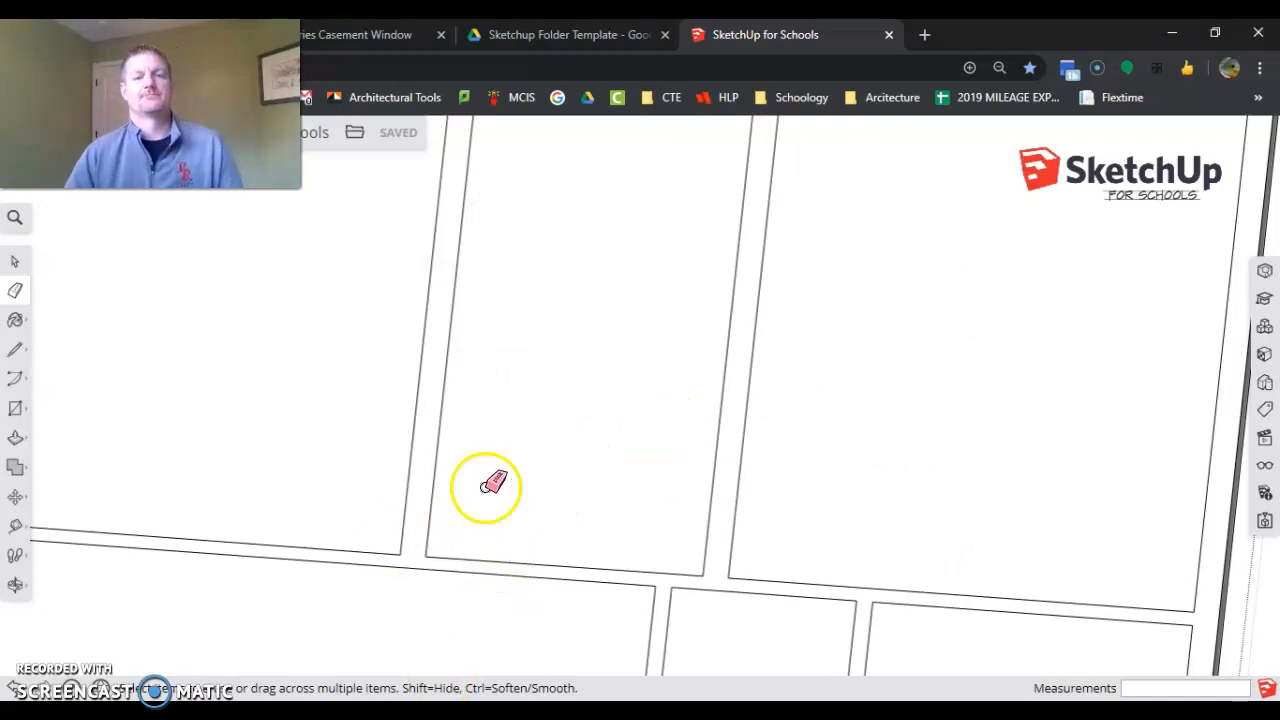
Step: Copy the bottom edge of the narrow room beside the upper-right bedroom 3'6" upward into that room
{"action": "scroll", "coordinate": [648, 388], "scroll_direction": "down", "scroll_amount": 4}
{"action": "scroll", "coordinate": [612, 385], "scroll_direction": "up", "scroll_amount": 2}
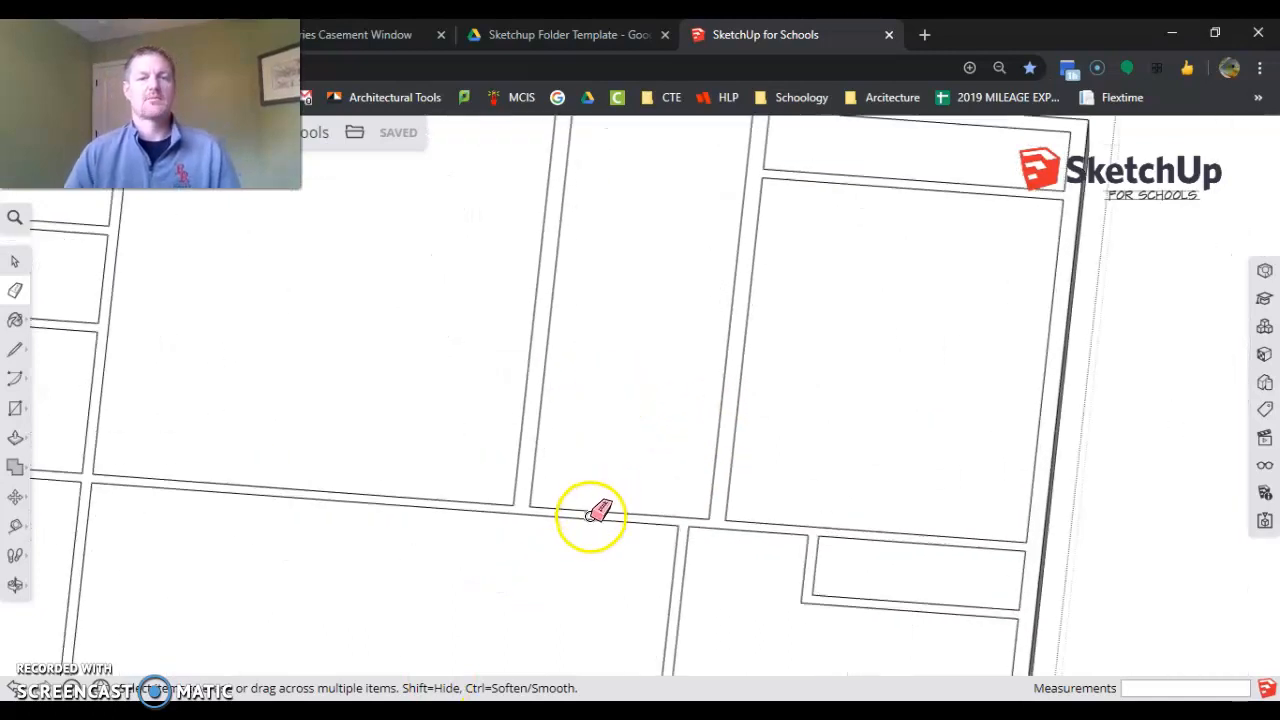
{"action": "left_click", "coordinate": [15, 497]}
{"action": "left_click", "coordinate": [619, 512]}
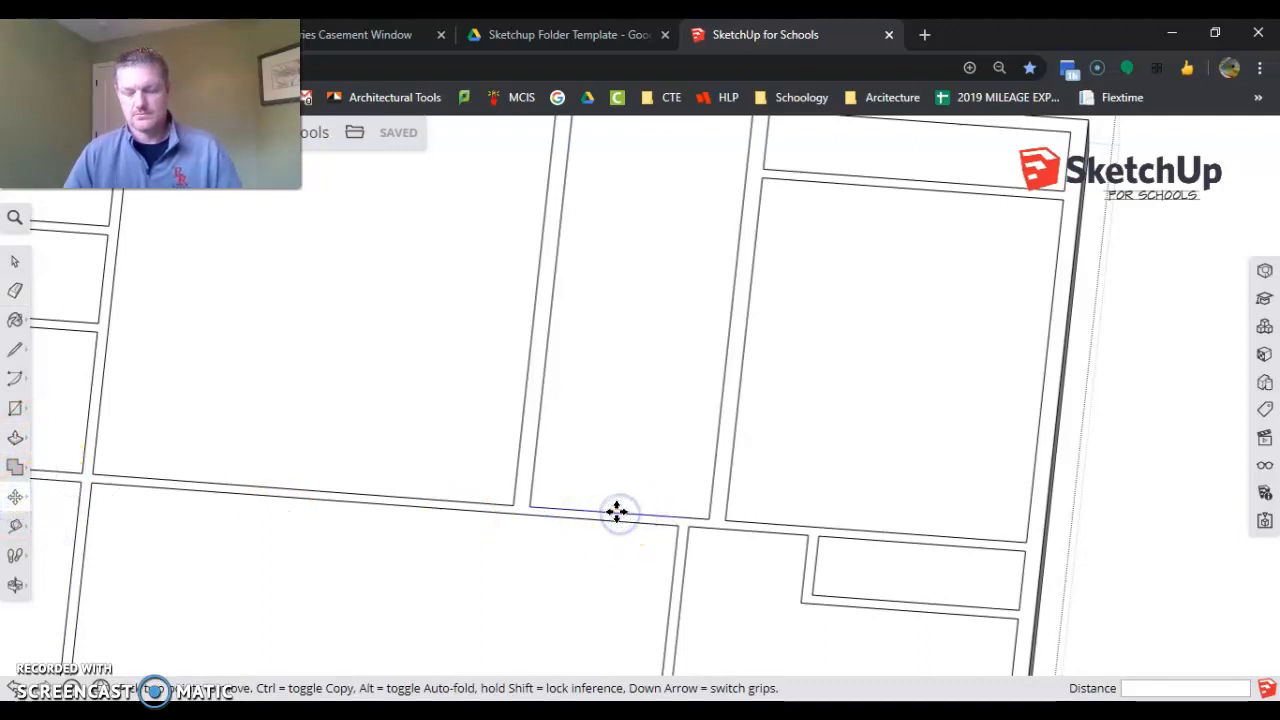
{"action": "left_click_drag", "start_coordinate": [617, 512], "coordinate": [633, 317]}
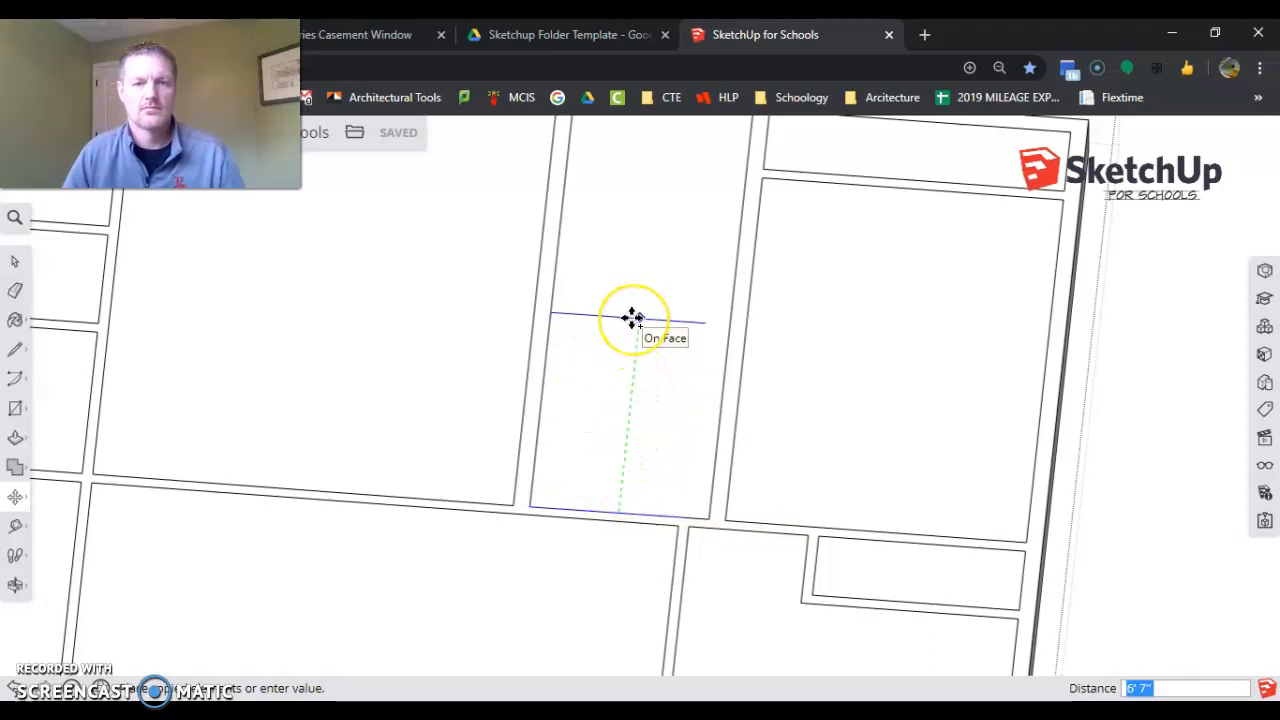
{"action": "type", "text": "6"}
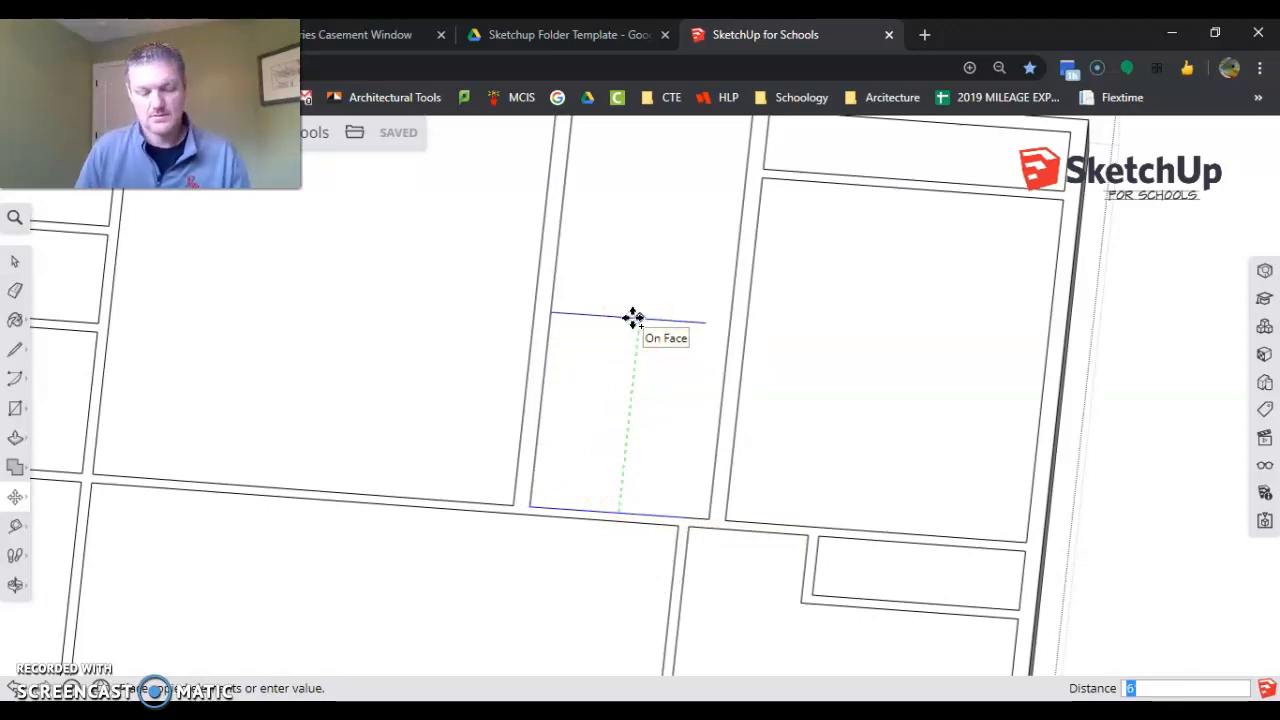
{"action": "key", "text": "Return"}
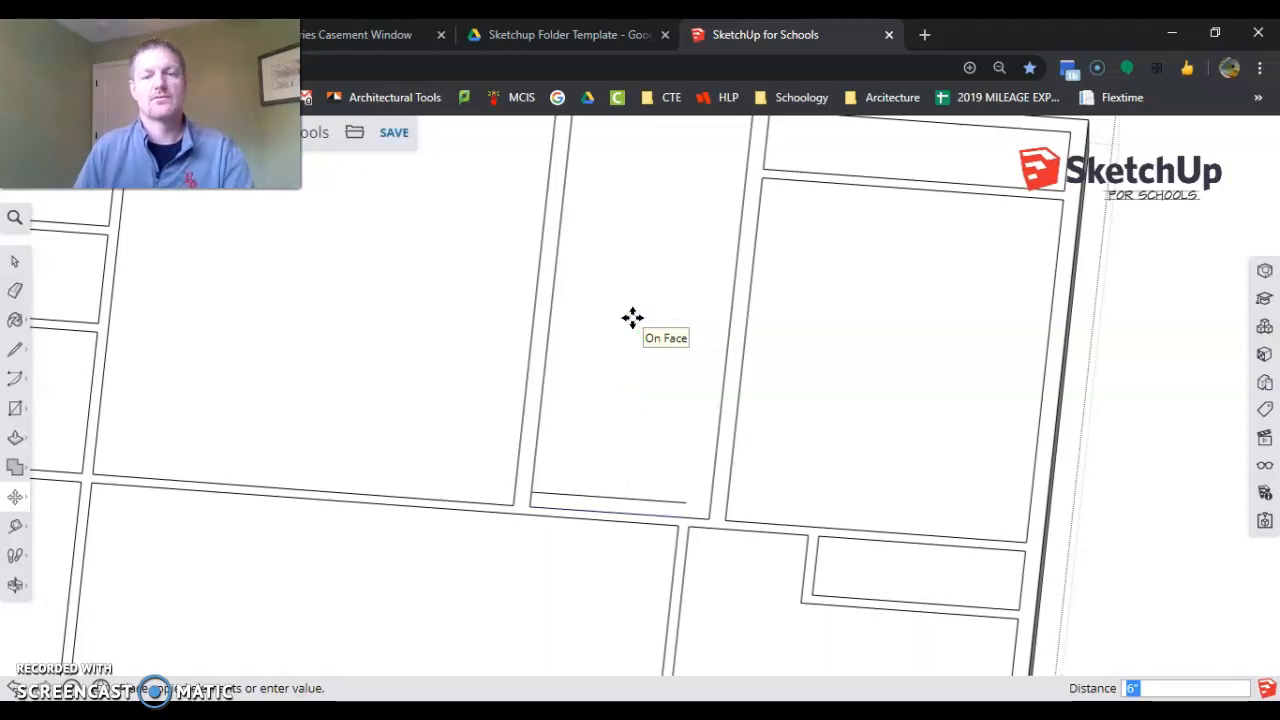
{"action": "left_click", "coordinate": [632, 332]}
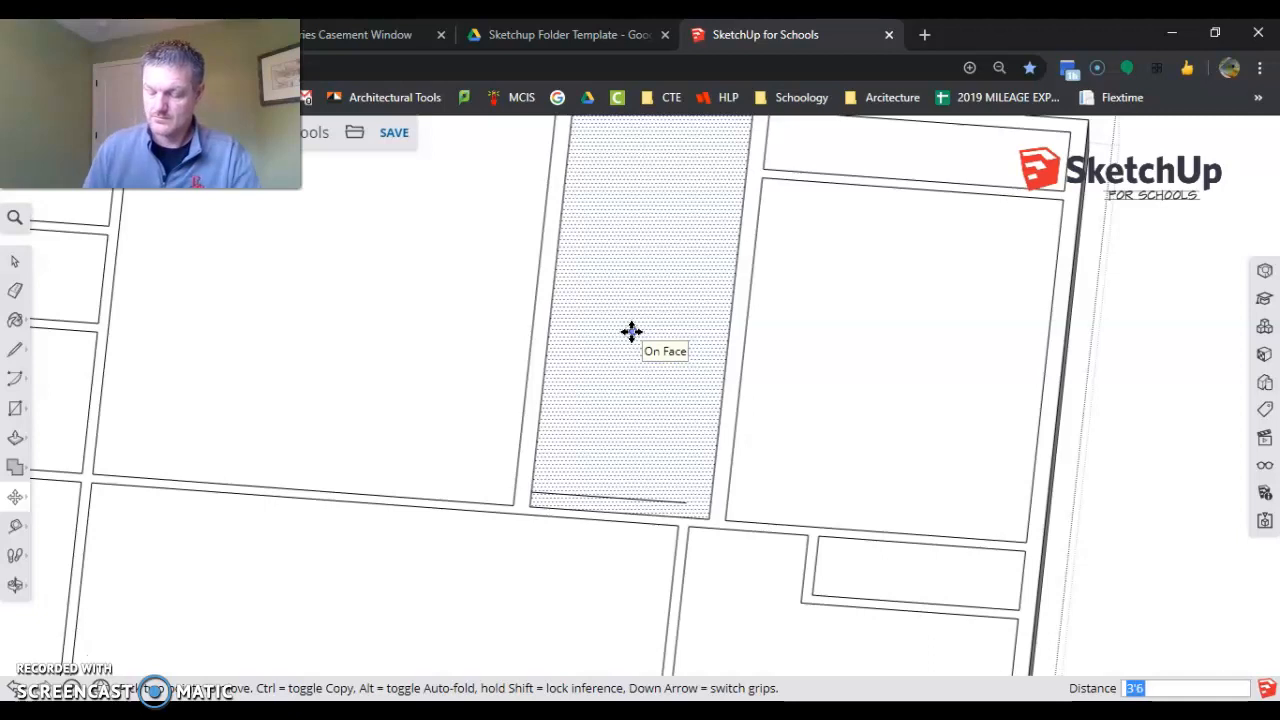
{"action": "key", "text": "ctrl+z"}
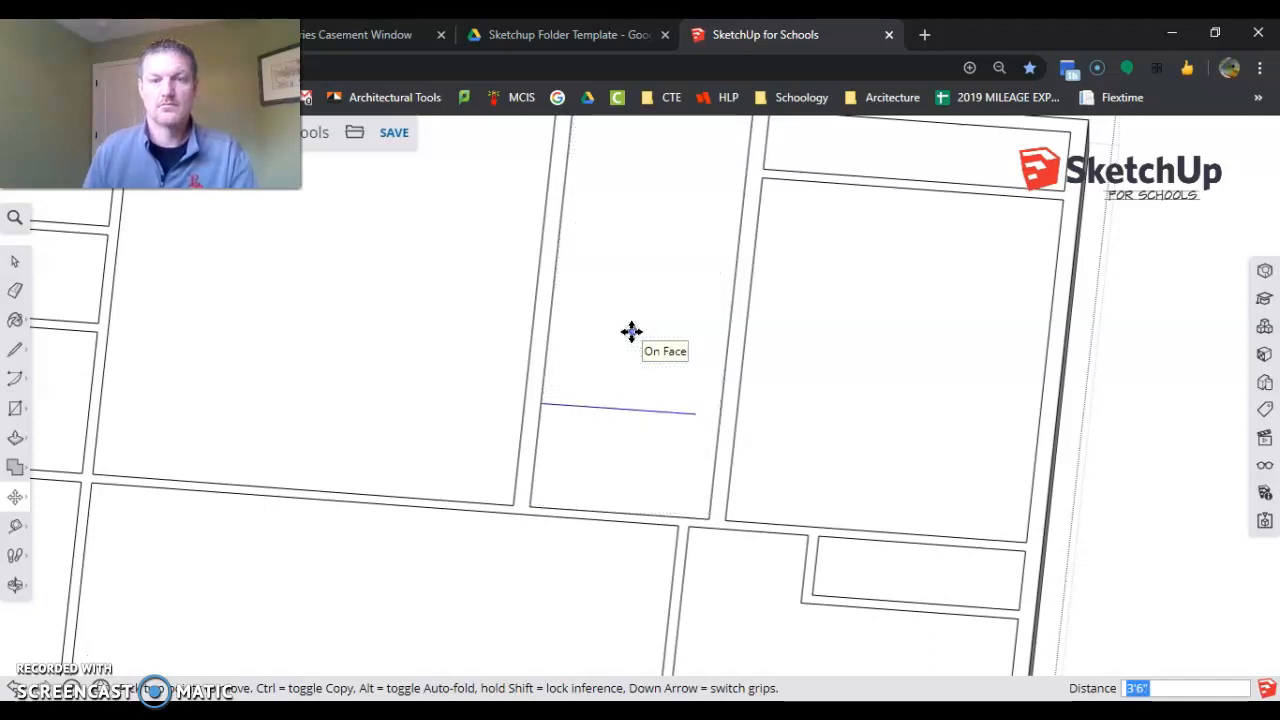
Step: Extend the copied line to the narrow room's right edge and copy it 3.5 inches upward for the wall thickness
{"action": "scroll", "coordinate": [689, 409], "scroll_direction": "up", "scroll_amount": 3}
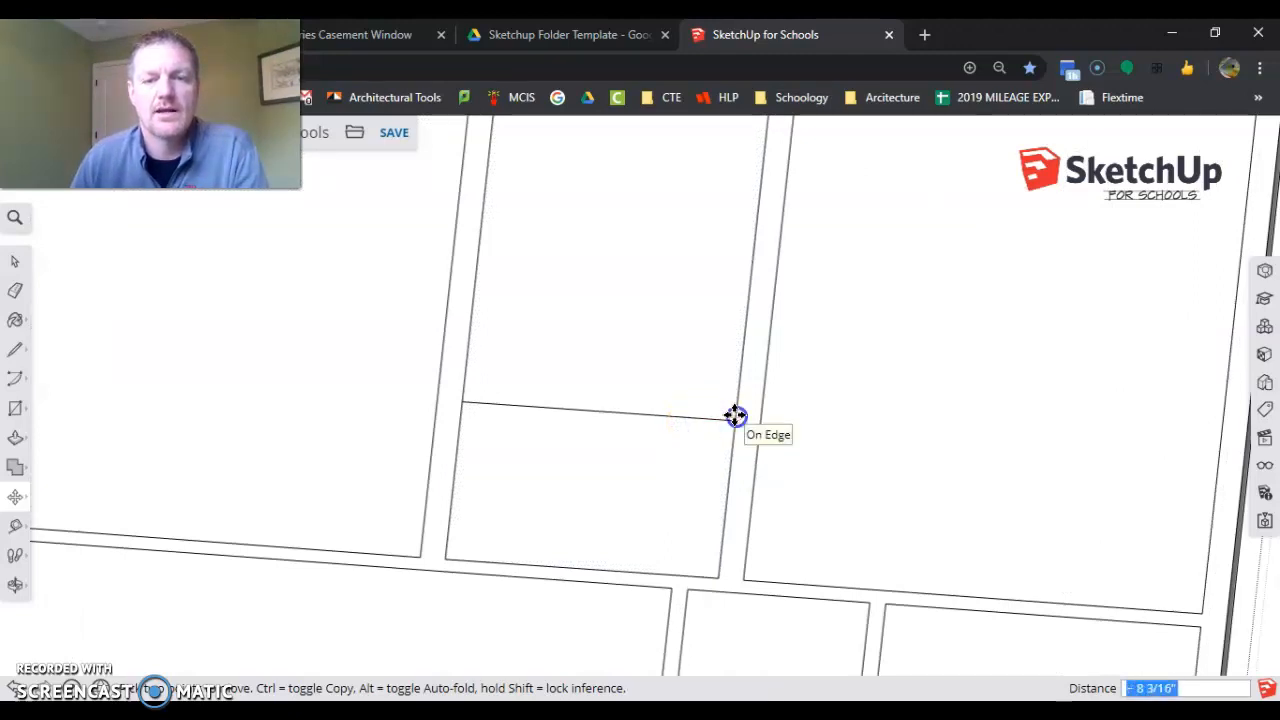
{"action": "left_click", "coordinate": [840, 338]}
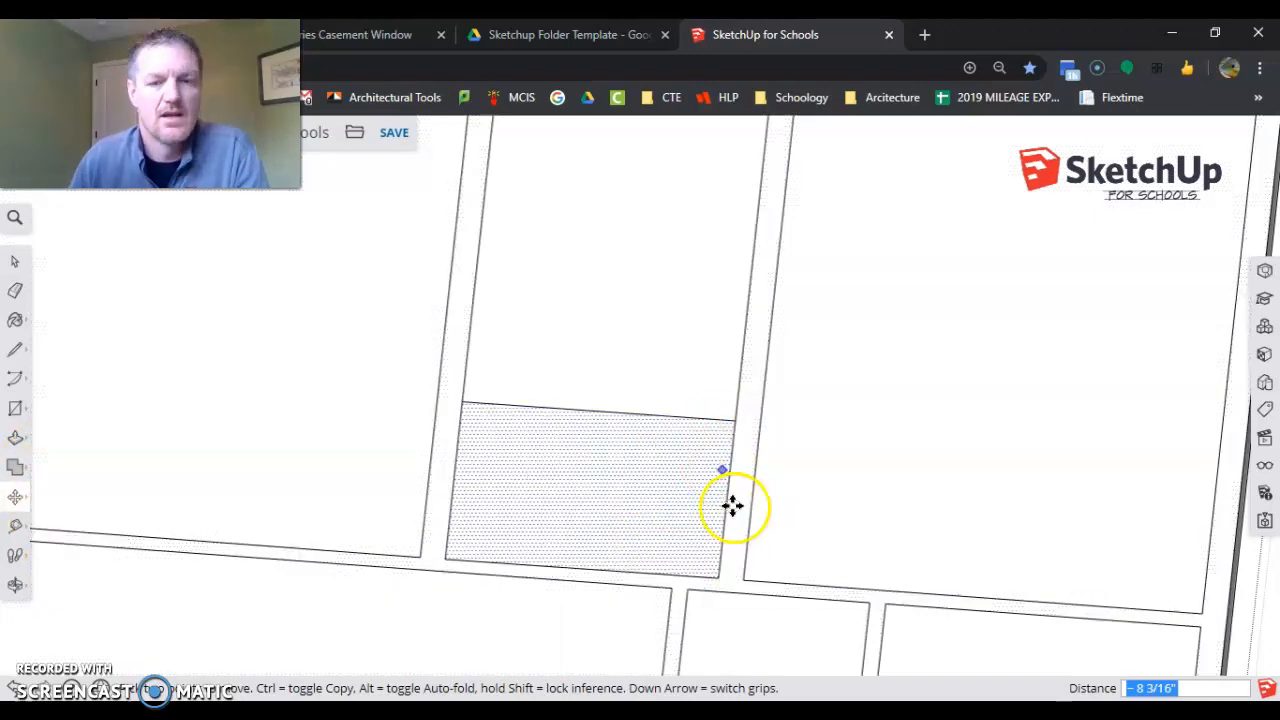
{"action": "left_click", "coordinate": [17, 497]}
{"action": "left_click", "coordinate": [563, 410]}
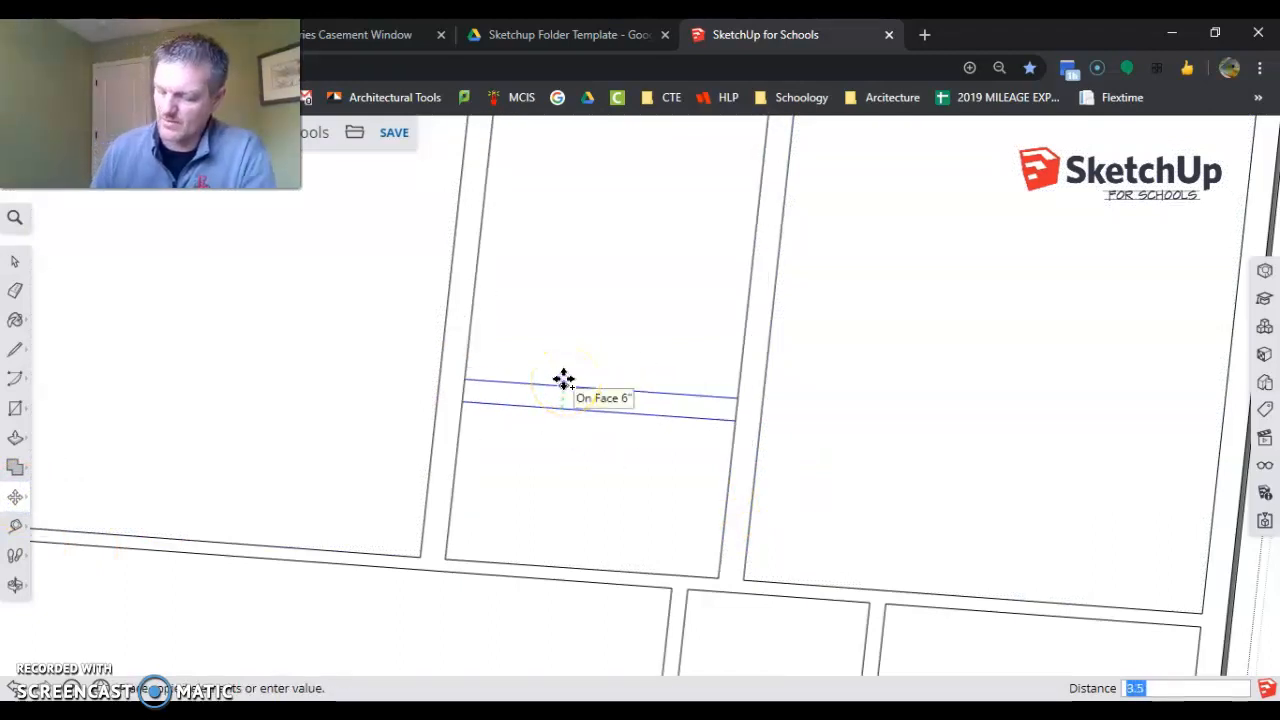
{"action": "key", "text": "Return"}
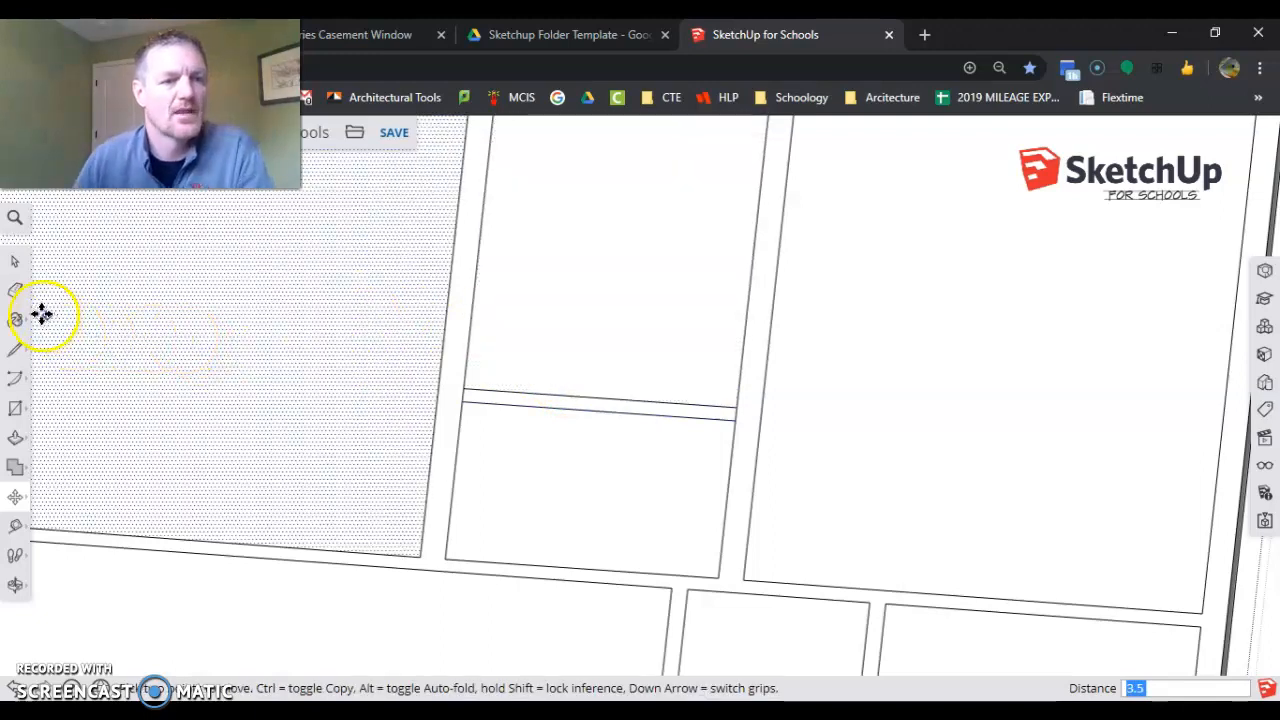
Step: Erase the short edge segments at both ends of the narrow room's new cross wall to join it to the side walls
{"action": "left_click", "coordinate": [15, 290]}
{"action": "scroll", "coordinate": [483, 388], "scroll_direction": "up", "scroll_amount": 2}
{"action": "left_click", "coordinate": [460, 397]}
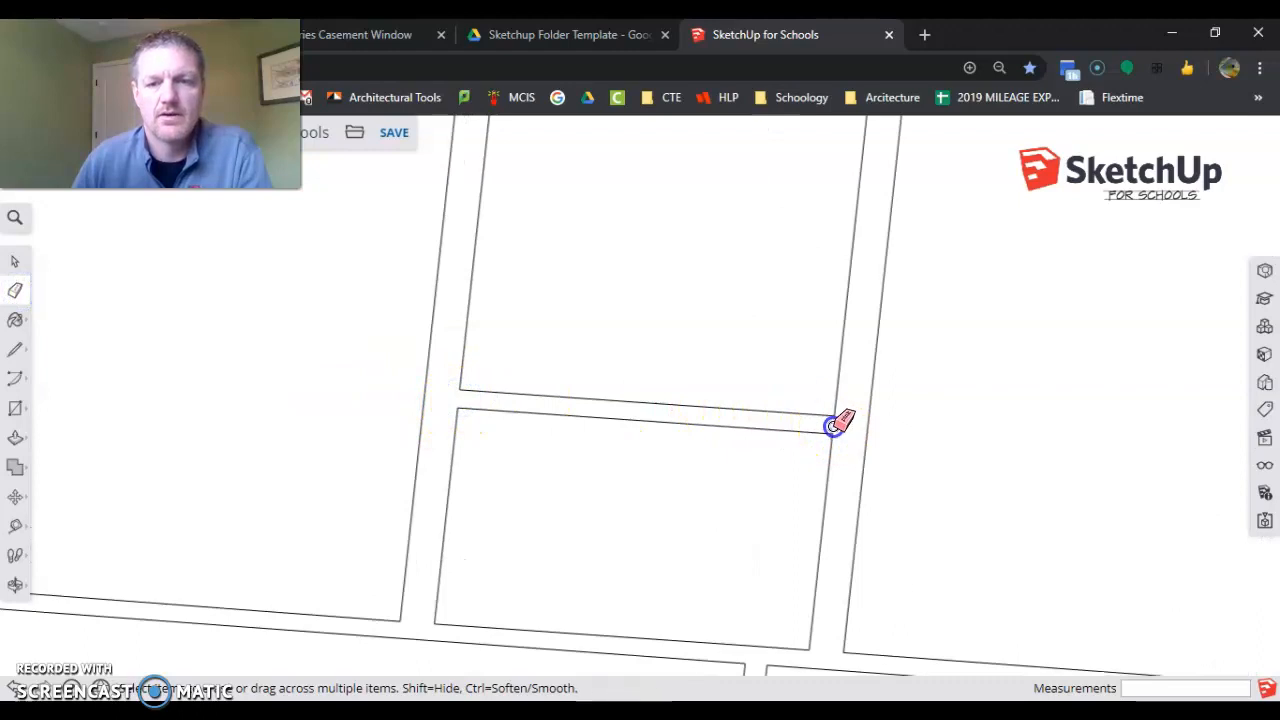
{"action": "scroll", "coordinate": [580, 450], "scroll_direction": "down", "scroll_amount": 3}
{"action": "scroll", "coordinate": [520, 503], "scroll_direction": "up", "scroll_amount": 2}
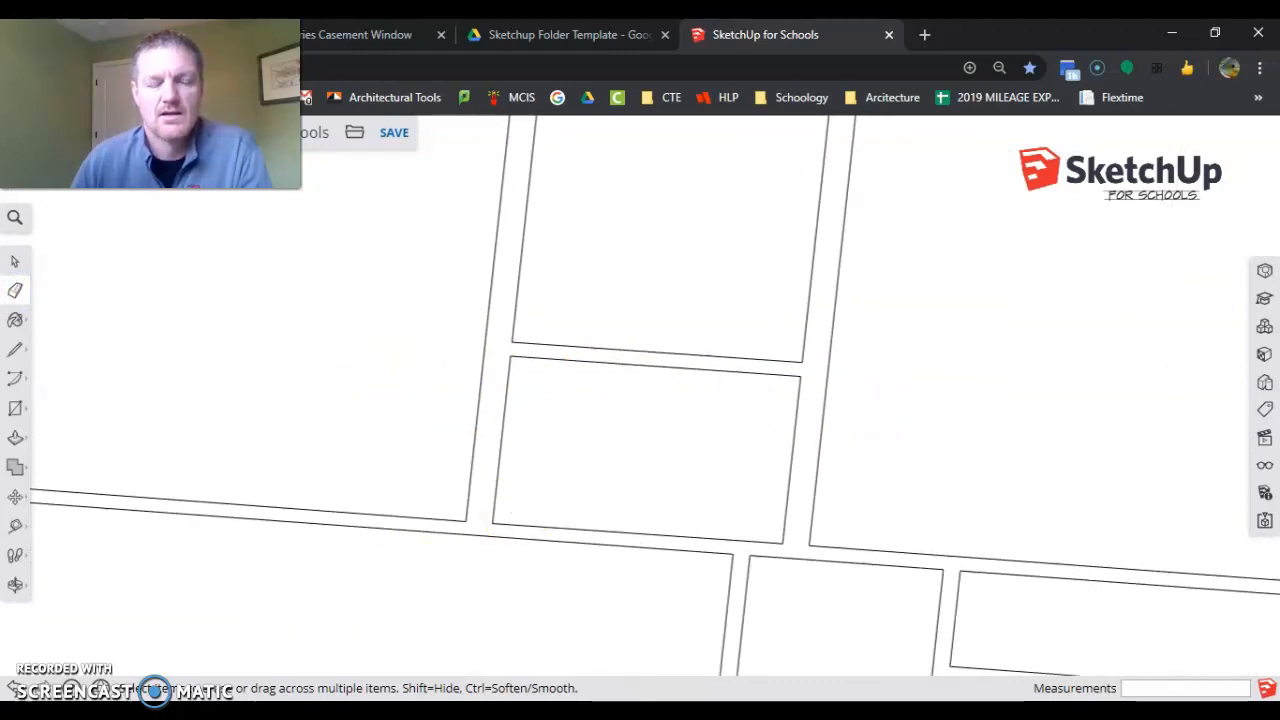
Step: Check the reference floor plan image and move the living room's upper-right corner point 3 1/2" up onto the bottom edge of the hall area
{"action": "key", "text": "alt+Tab"}
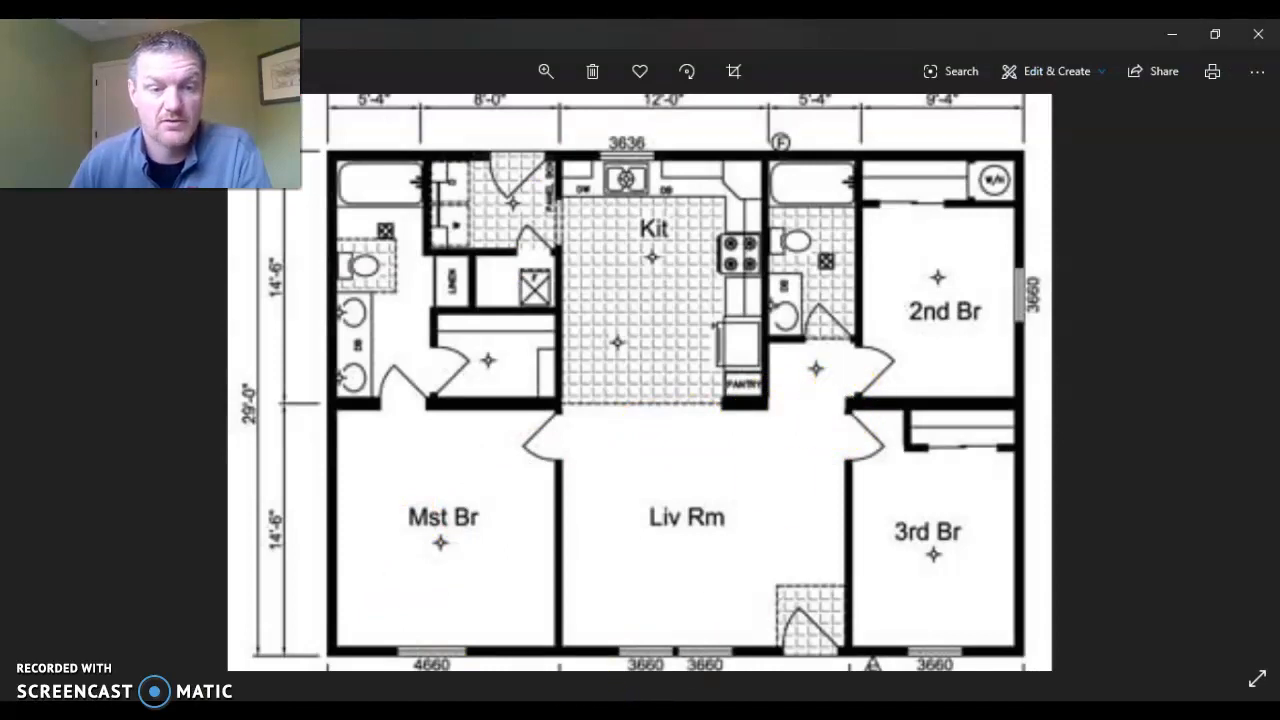
{"action": "key", "text": "alt+Tab"}
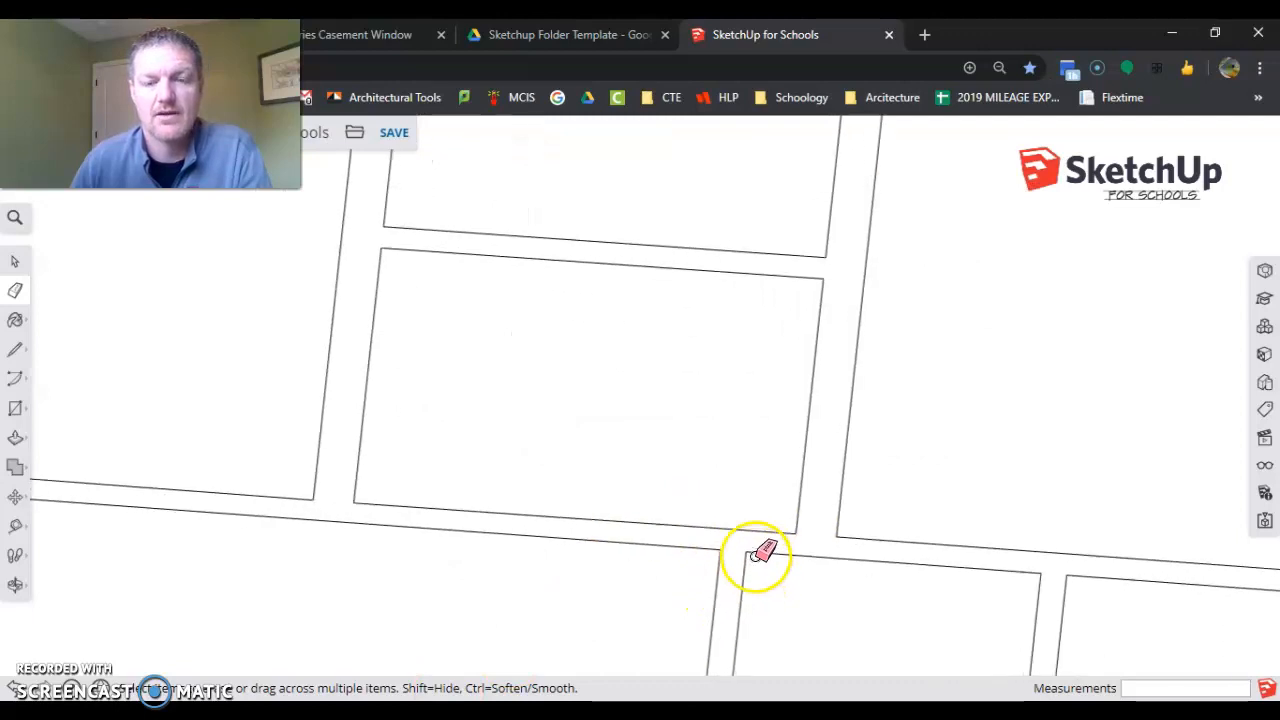
{"action": "left_click", "coordinate": [15, 497]}
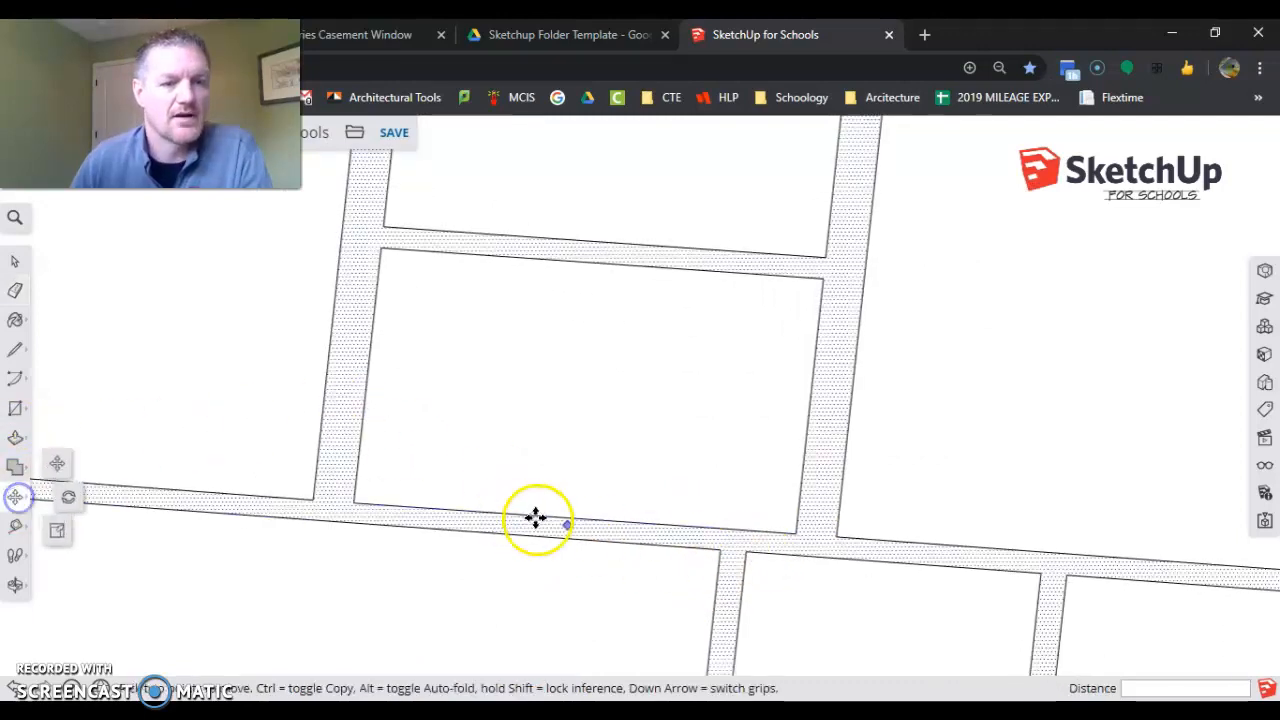
{"action": "scroll", "coordinate": [728, 543], "scroll_direction": "up", "scroll_amount": 2}
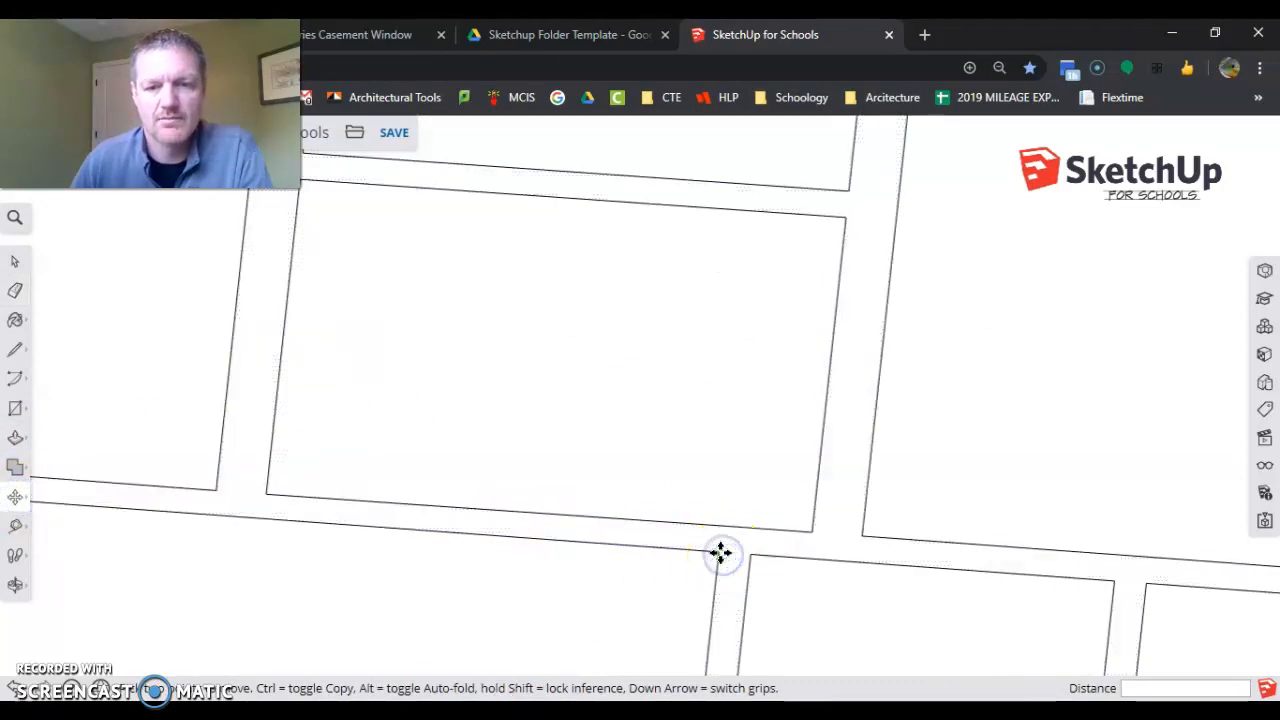
{"action": "left_click_drag", "start_coordinate": [720, 552], "coordinate": [718, 528]}
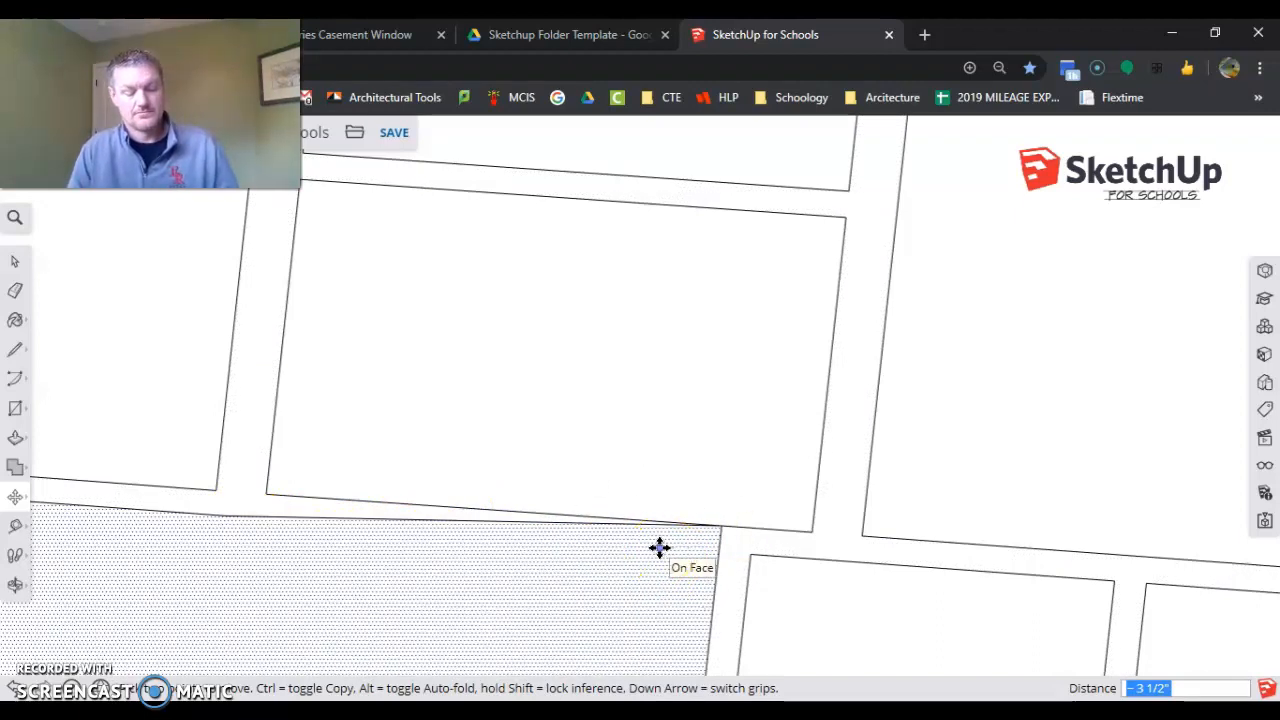
Step: Undo the corner move and draw two short lines across the wall, from the hall area's lower-left corner and the living room's upper-right corner
{"action": "key", "text": "ctrl+z"}
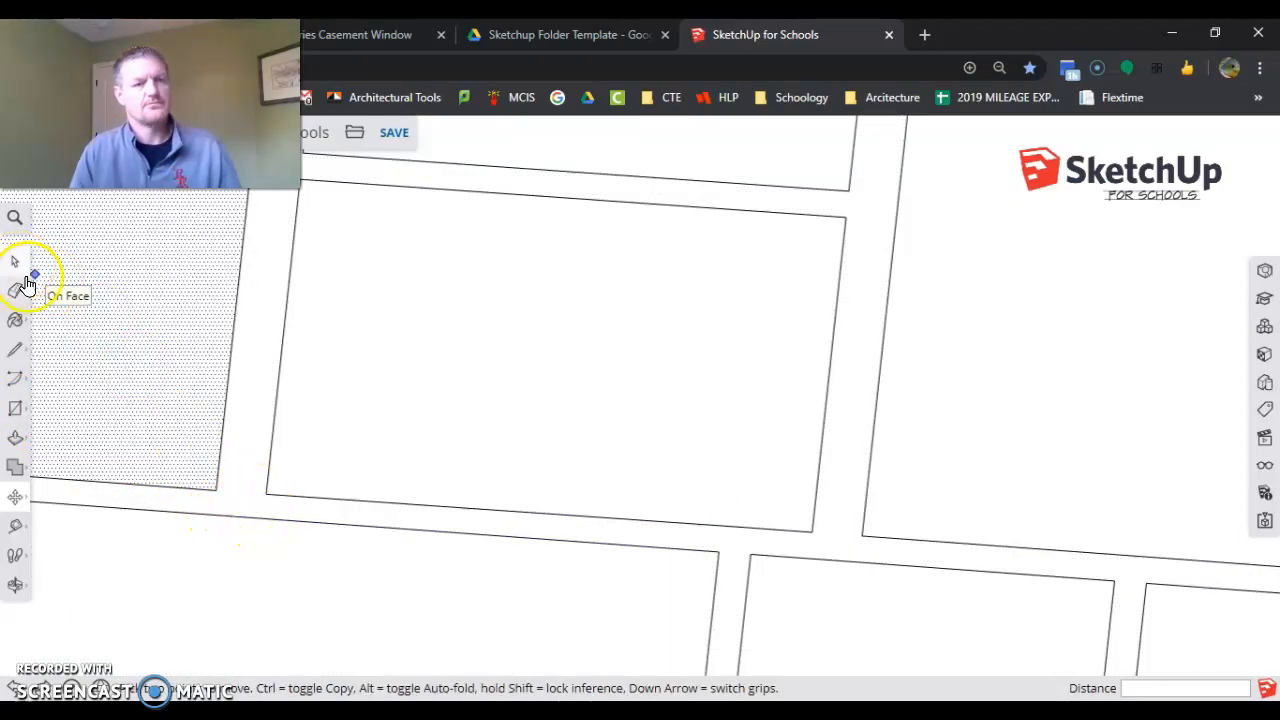
{"action": "left_click", "coordinate": [15, 349]}
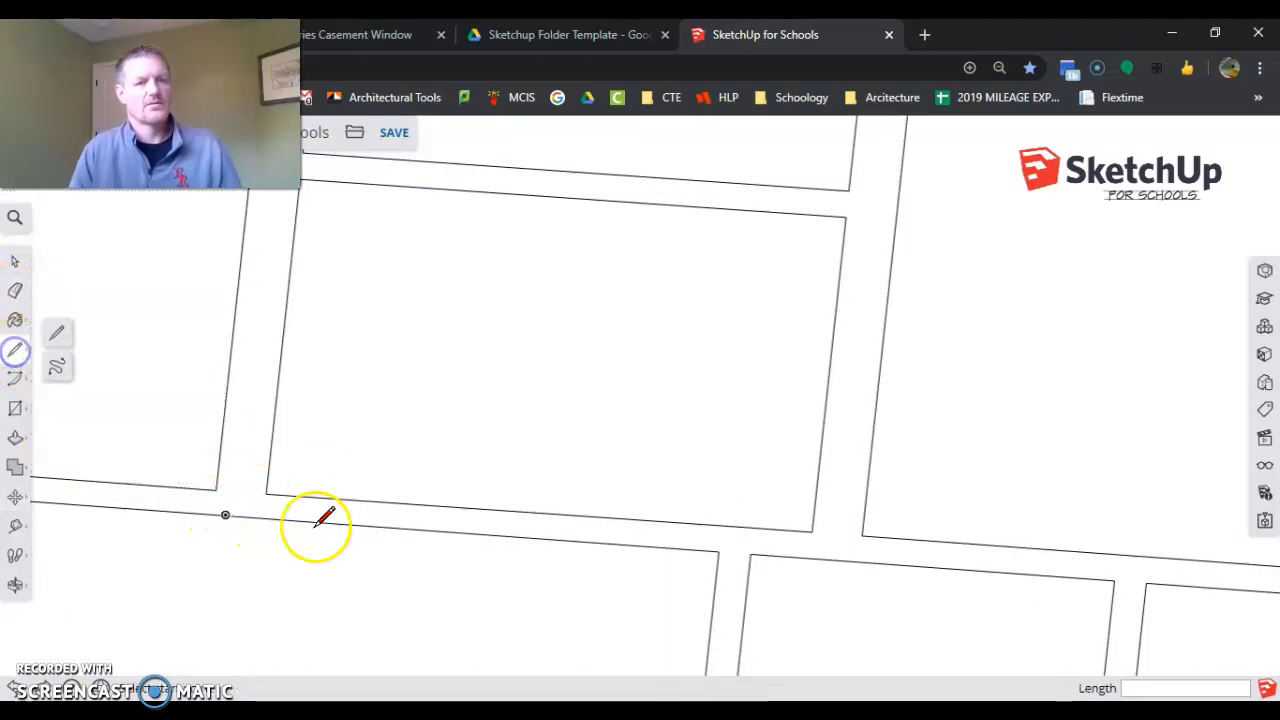
{"action": "scroll", "coordinate": [260, 500], "scroll_direction": "up", "scroll_amount": 3}
{"action": "left_click", "coordinate": [274, 487]}
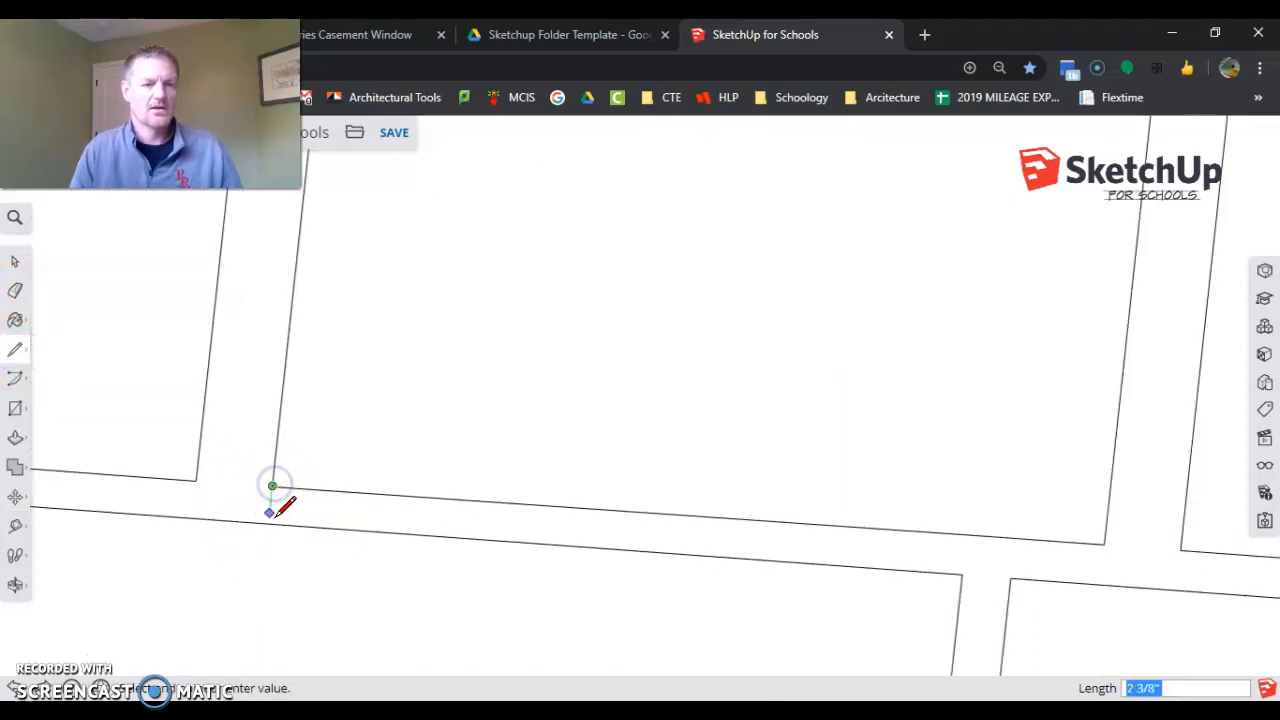
{"action": "left_click", "coordinate": [272, 521]}
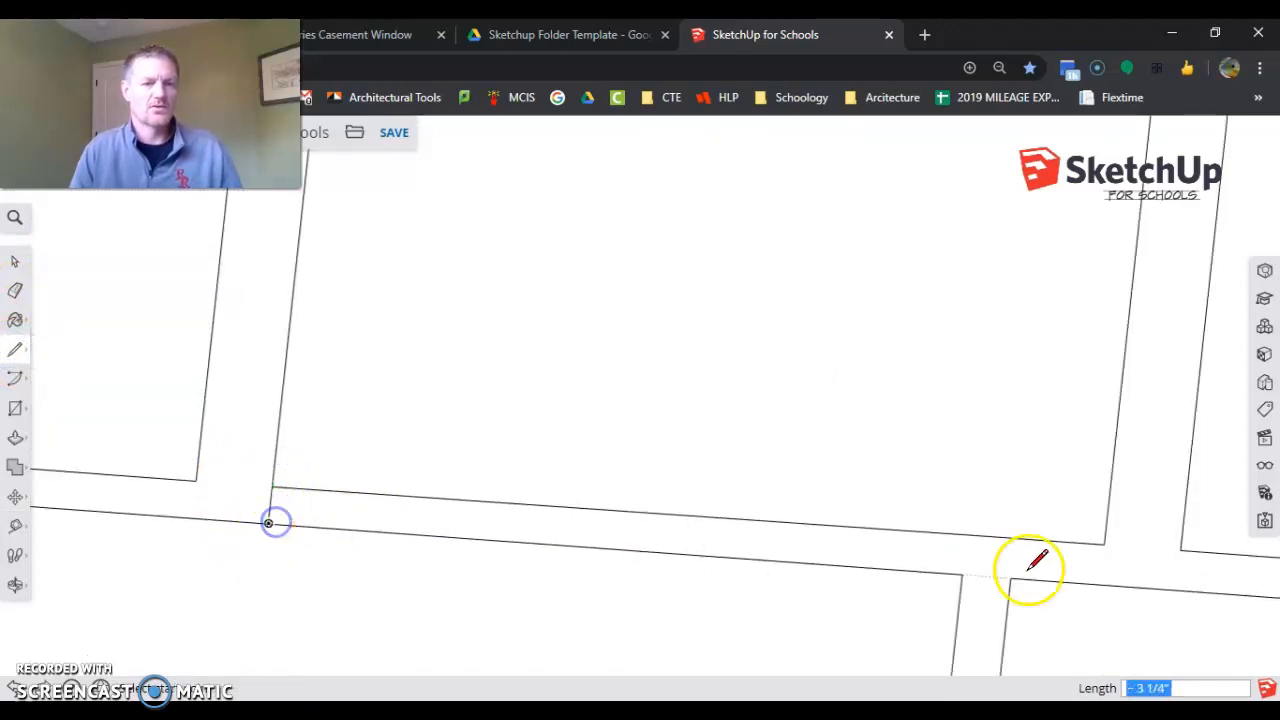
{"action": "left_click", "coordinate": [962, 573]}
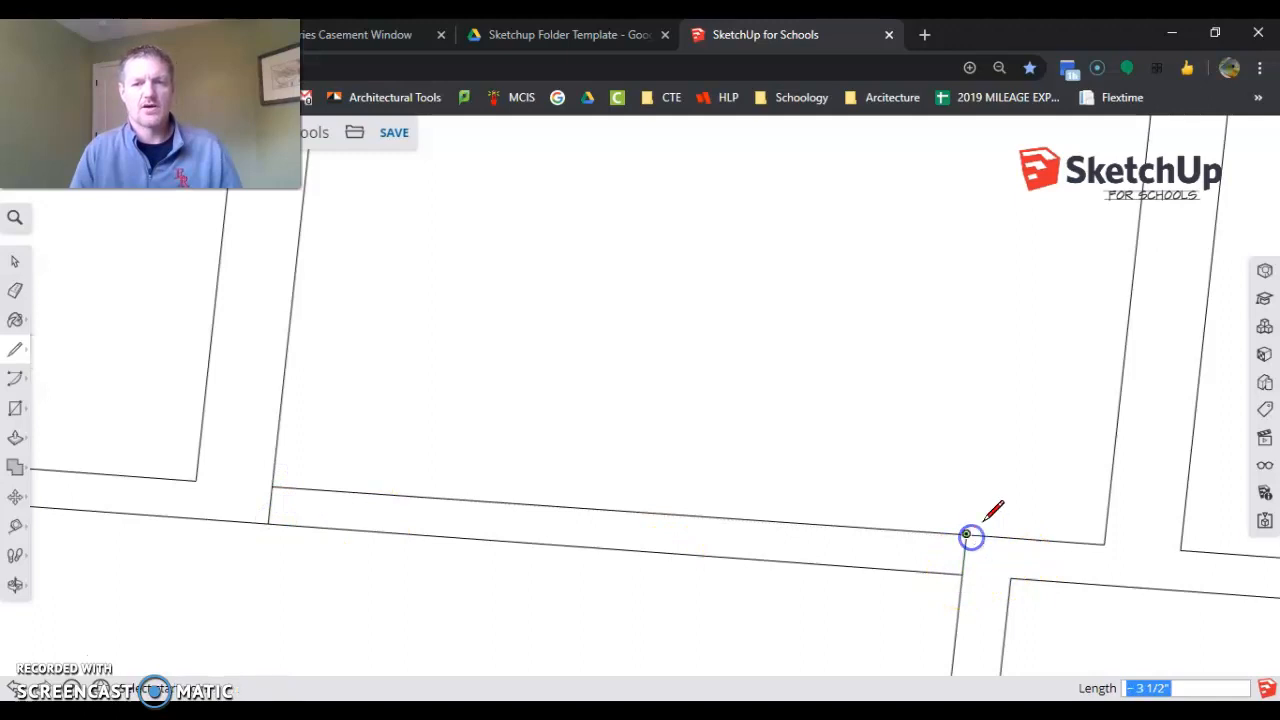
Step: Erase the two parallel wall edges between the short lines to open the hall area into the living room
{"action": "left_click", "coordinate": [12, 294]}
{"action": "left_click", "coordinate": [432, 499]}
{"action": "left_click", "coordinate": [427, 535]}
{"action": "scroll", "coordinate": [543, 523], "scroll_direction": "down", "scroll_amount": 10}
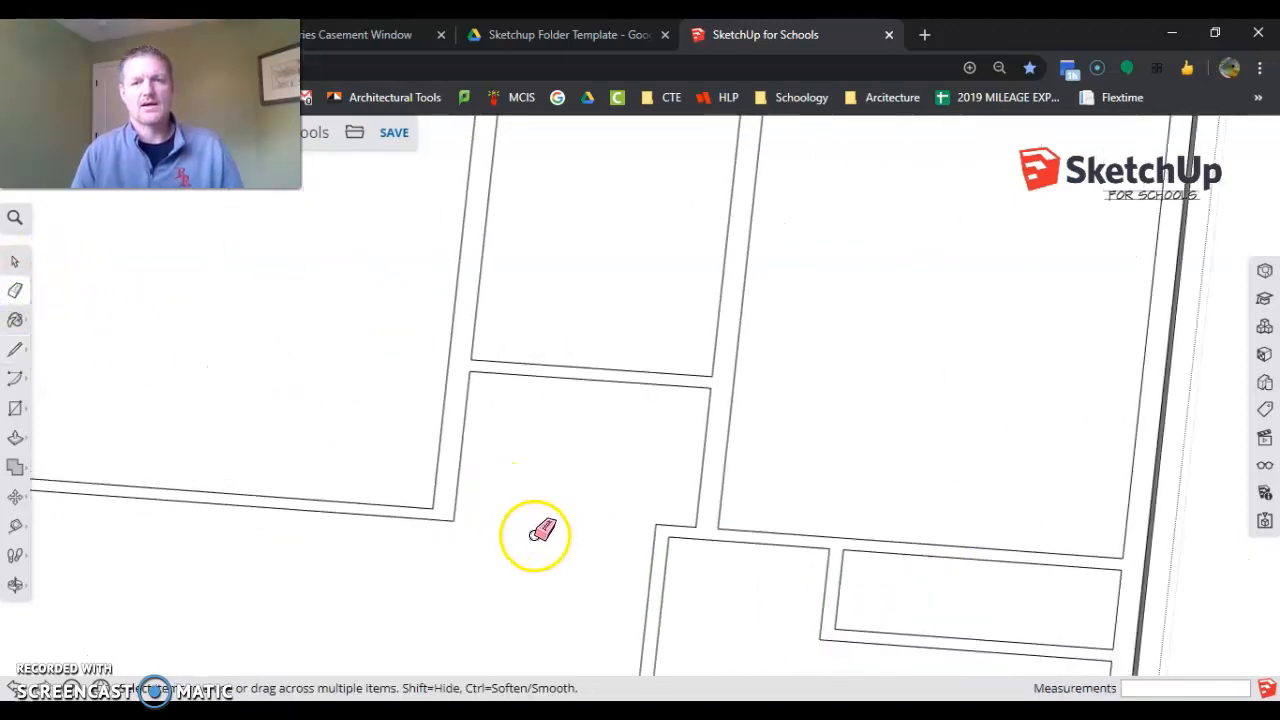
Step: Examine the hall opening and the whole wall layout from above and in an angled 3D view
{"action": "middle_click_drag", "start_coordinate": [534, 534], "coordinate": [523, 500]}
{"action": "scroll", "coordinate": [560, 490], "scroll_direction": "up", "scroll_amount": 5}
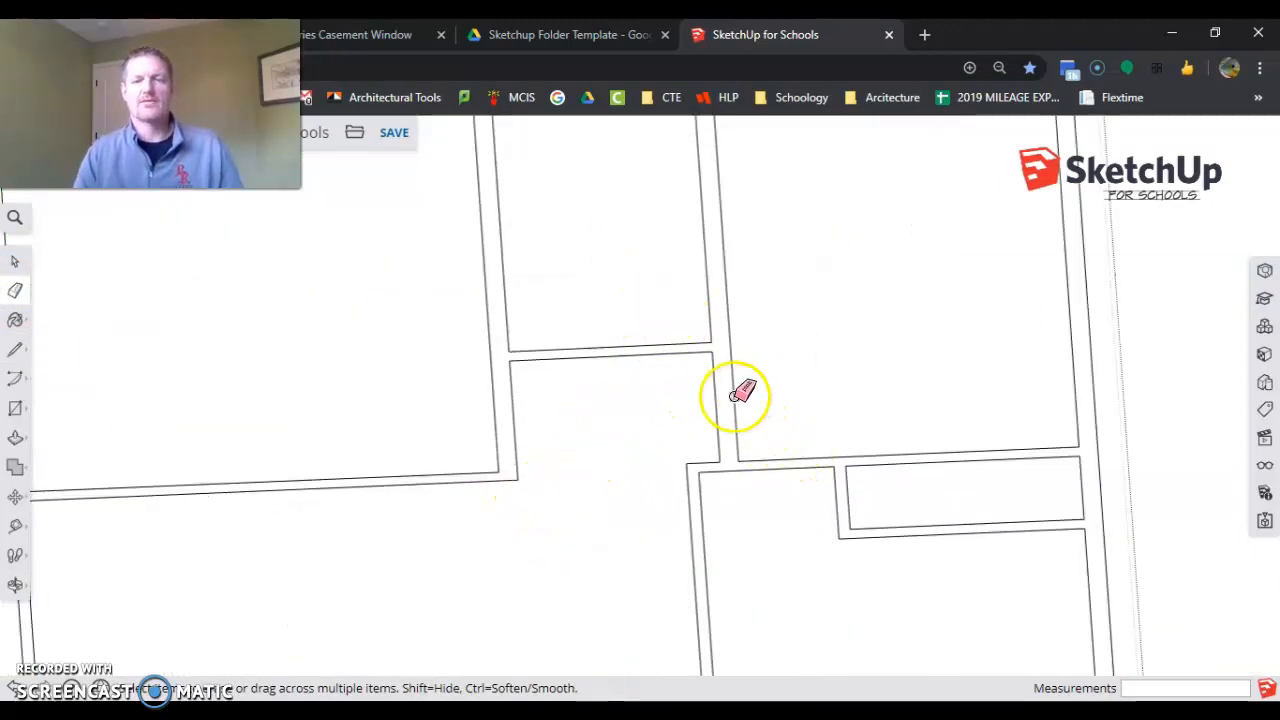
{"action": "scroll", "coordinate": [680, 405], "scroll_direction": "down", "scroll_amount": 6}
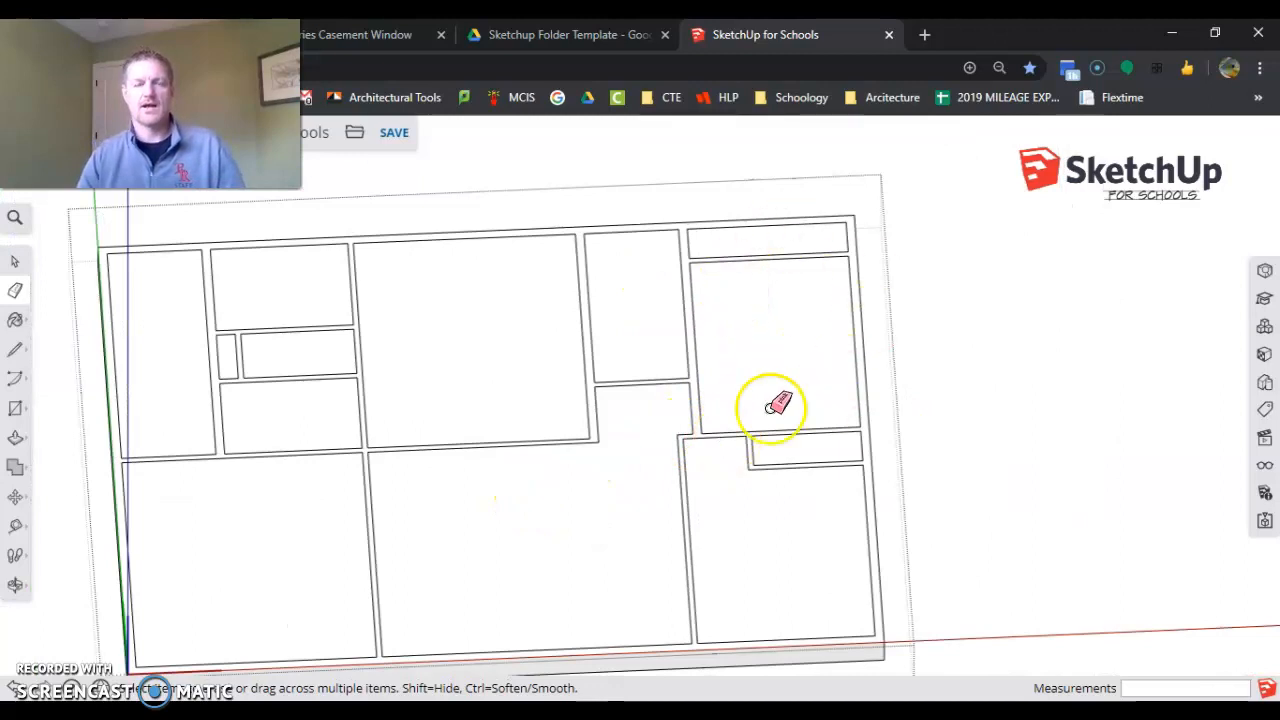
{"action": "middle_click_drag", "start_coordinate": [657, 366], "coordinate": [512, 474]}
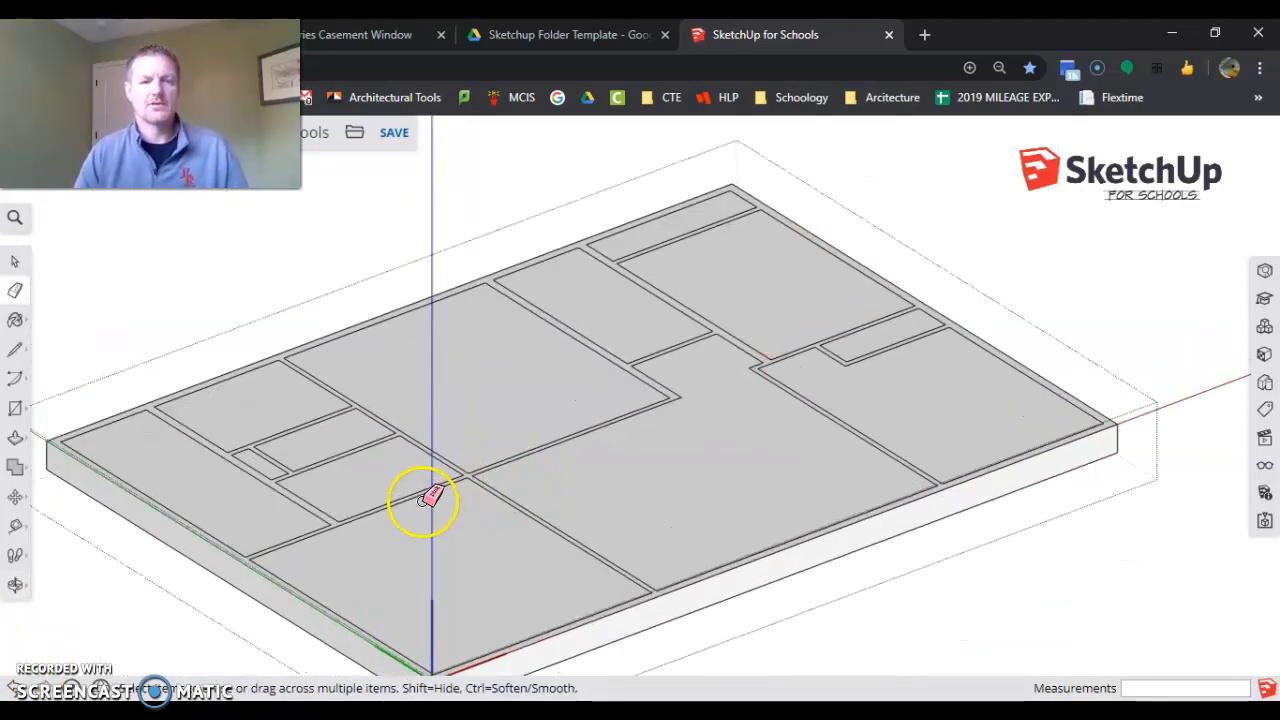
{"action": "scroll", "coordinate": [422, 500], "scroll_direction": "down", "scroll_amount": 2}
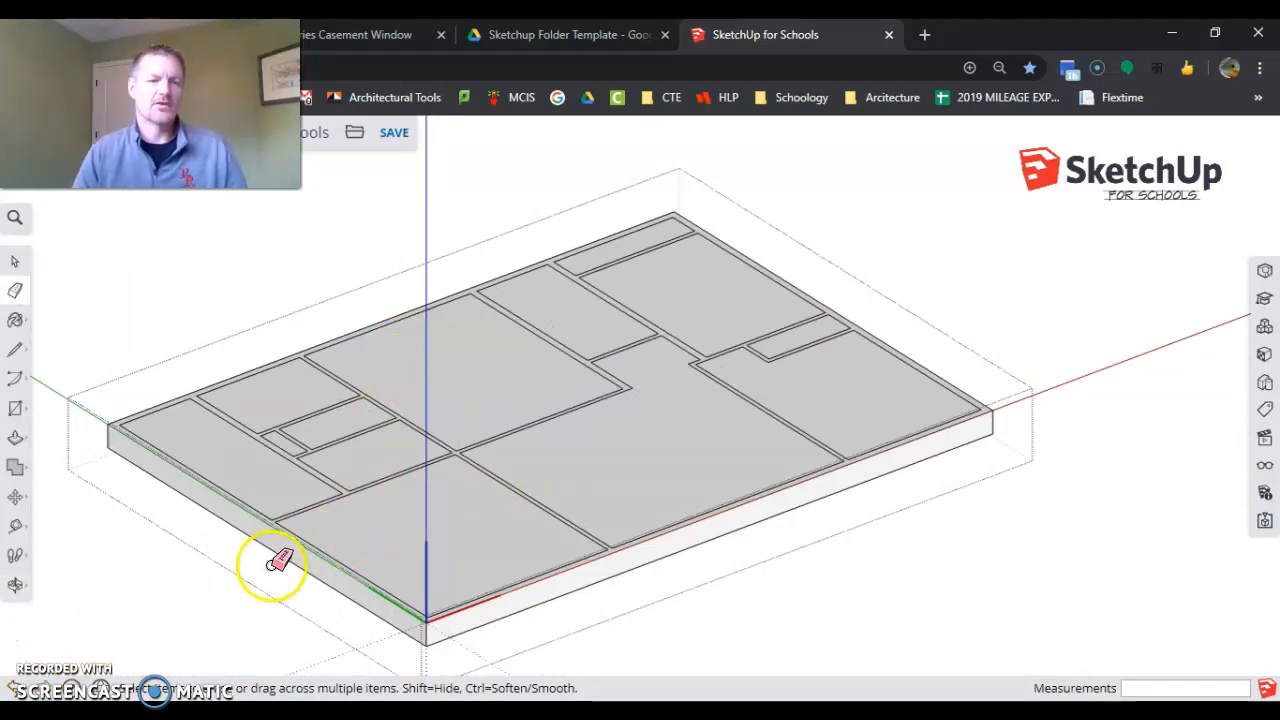